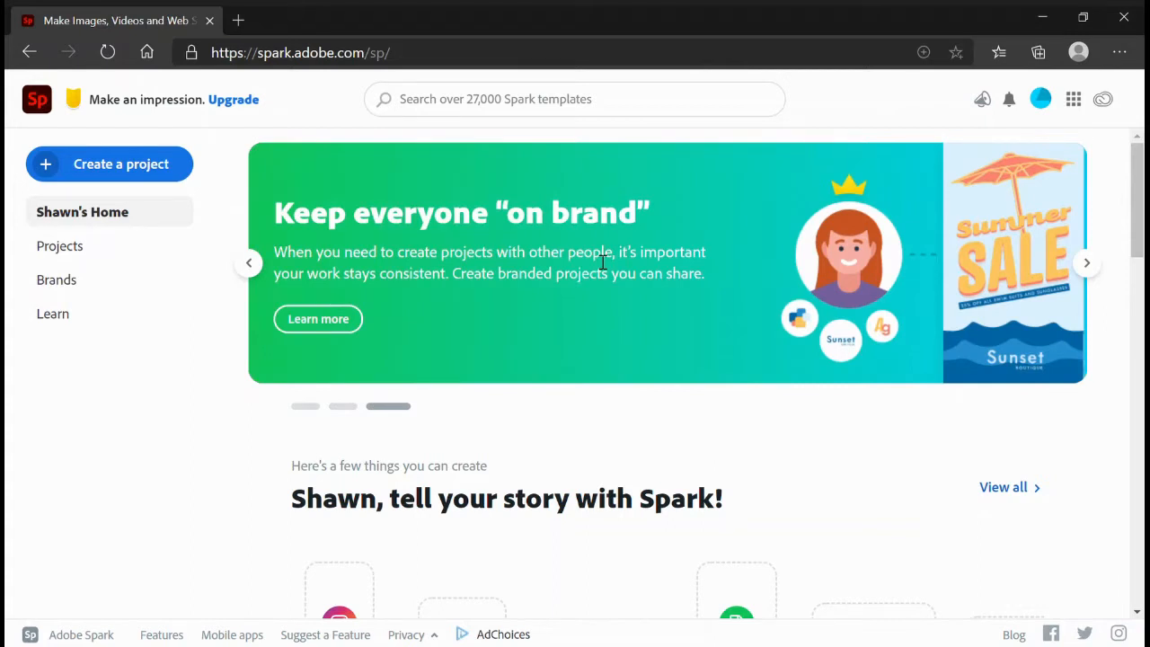
Step: Open the full list of project types and browse the example designs in the Graphics category
scroll(723, 224, "down", 3)
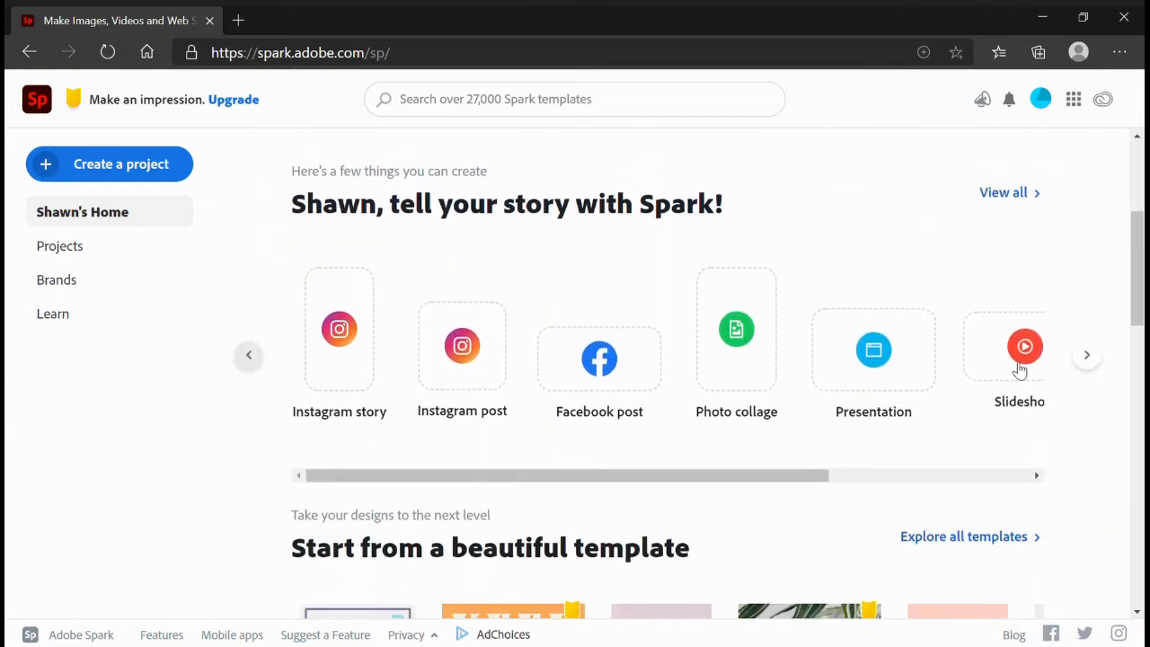
scroll(1078, 351, "down", 1)
left_click(1085, 281)
scroll(928, 315, "up", 3)
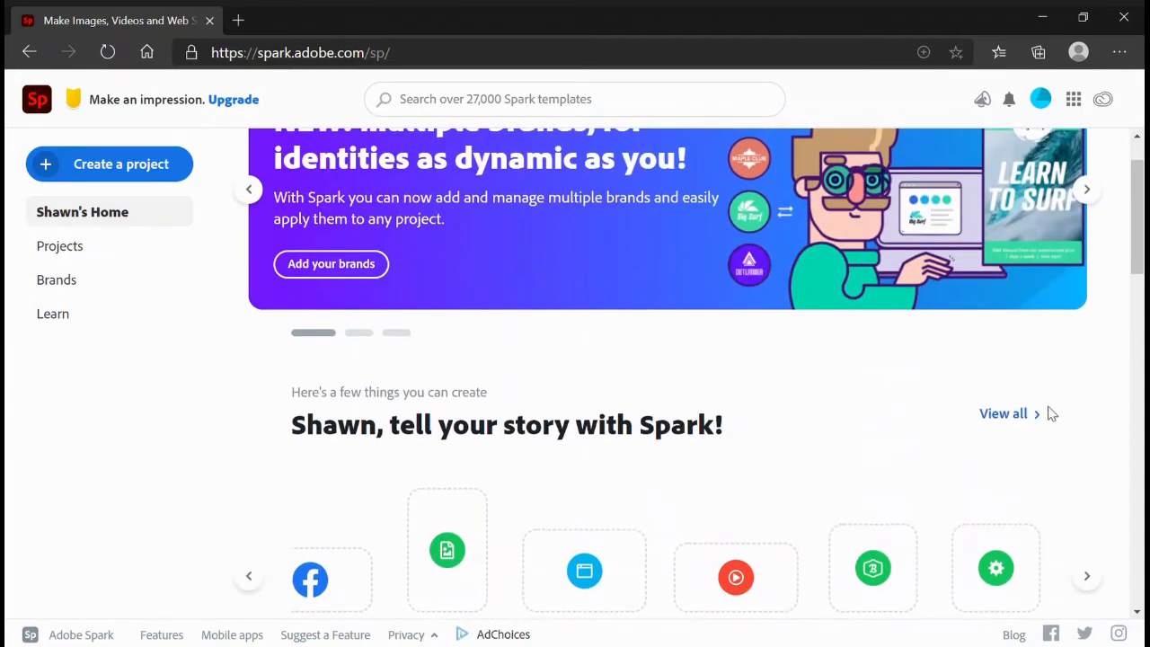
scroll(900, 417, "down", 1)
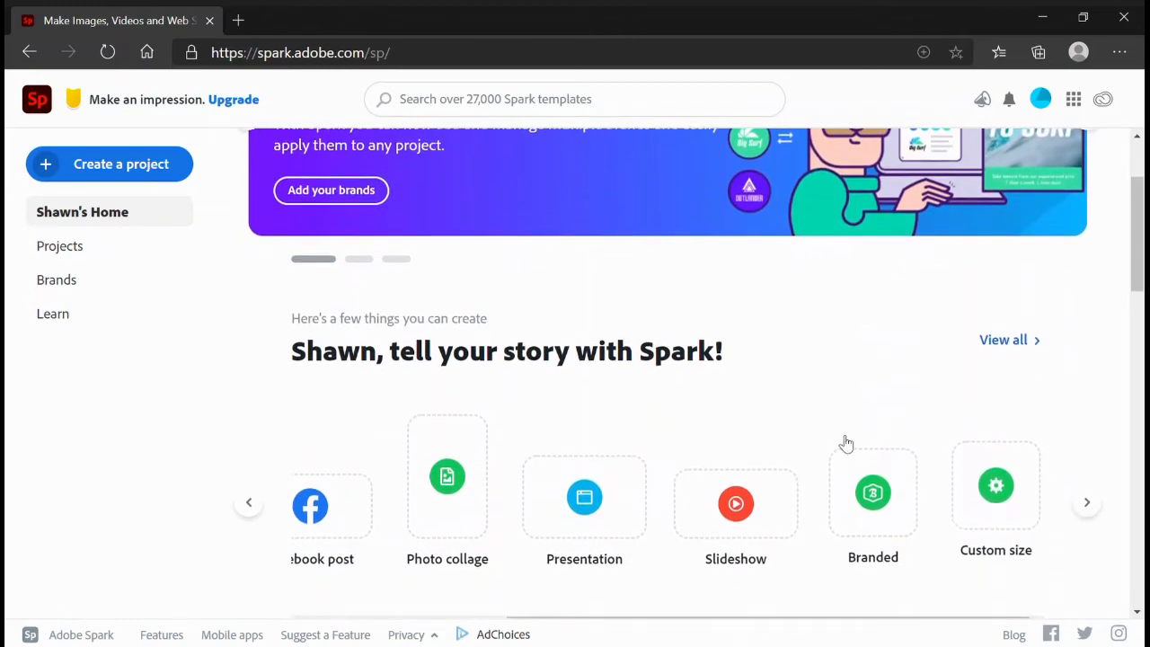
left_click(1003, 343)
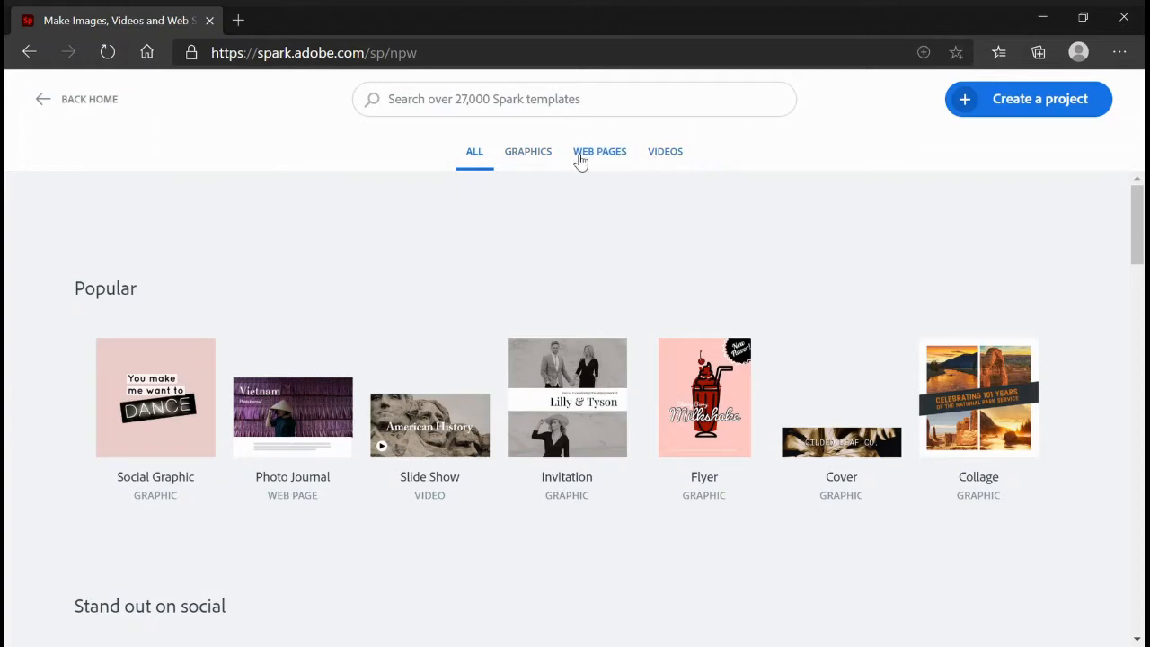
left_click(539, 166)
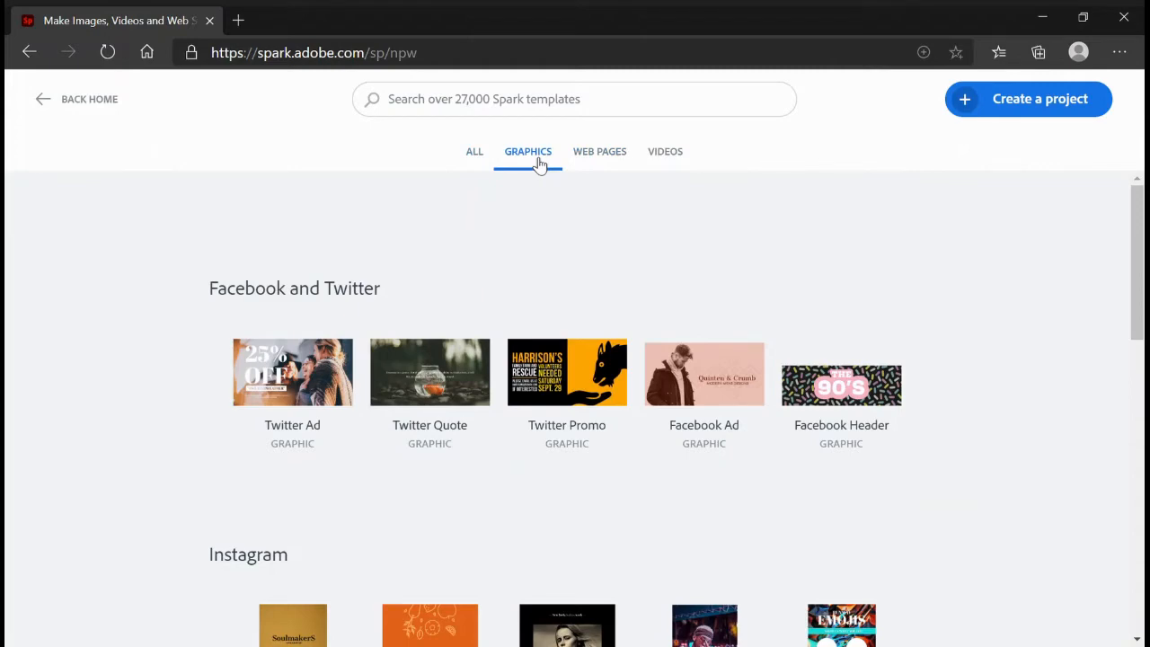
scroll(557, 224, "down", 8)
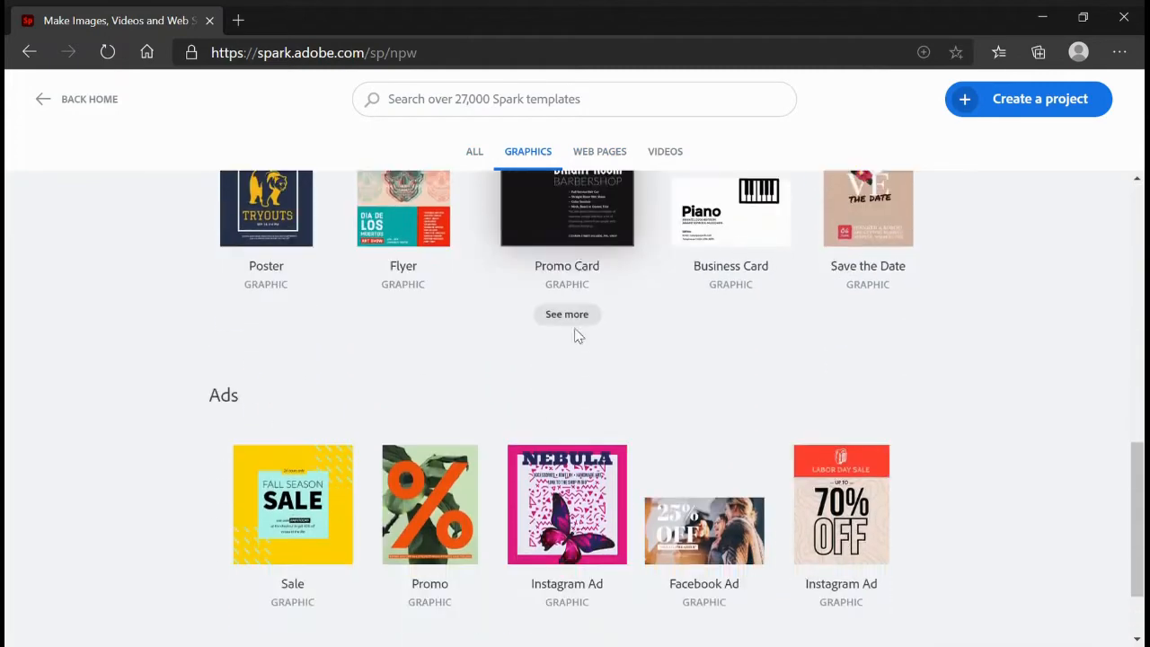
scroll(577, 335, "up", 9)
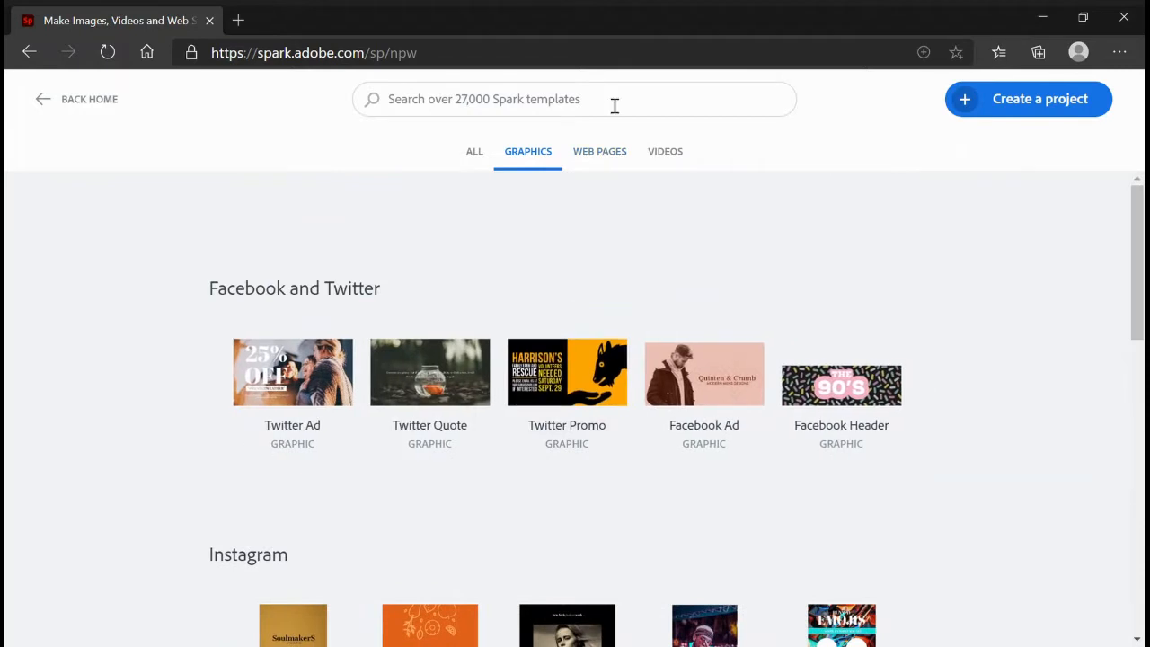
Step: Search the templates for "poster" and start a project from the "Another Planet" poster template
left_click(614, 106)
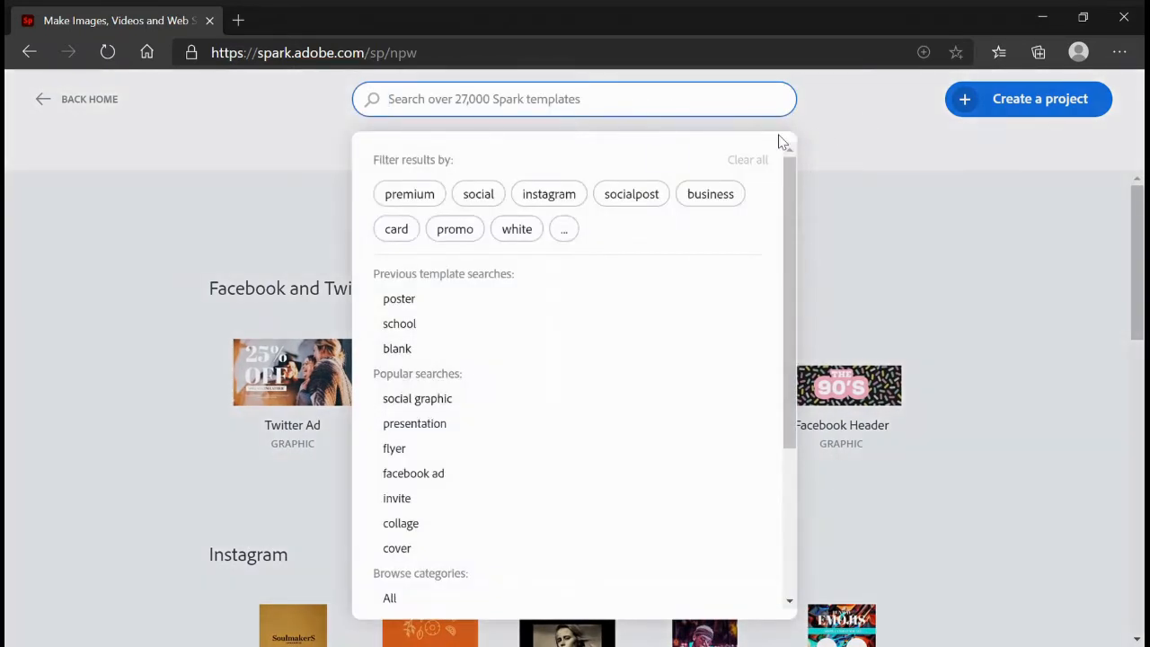
type("poster")
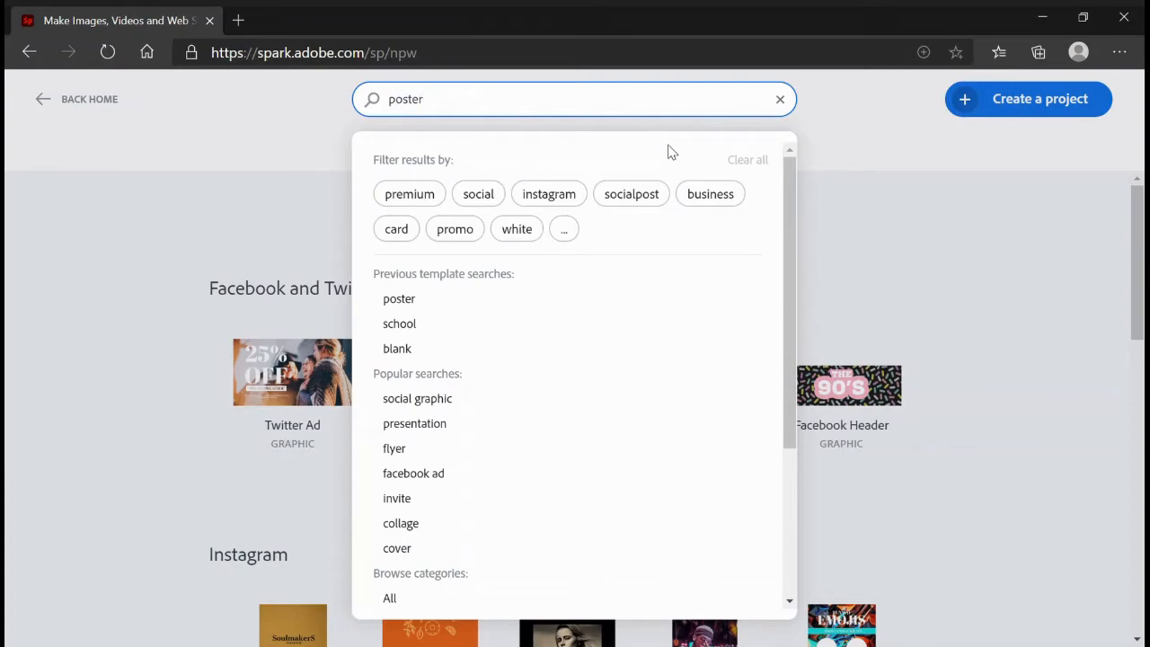
key("Return")
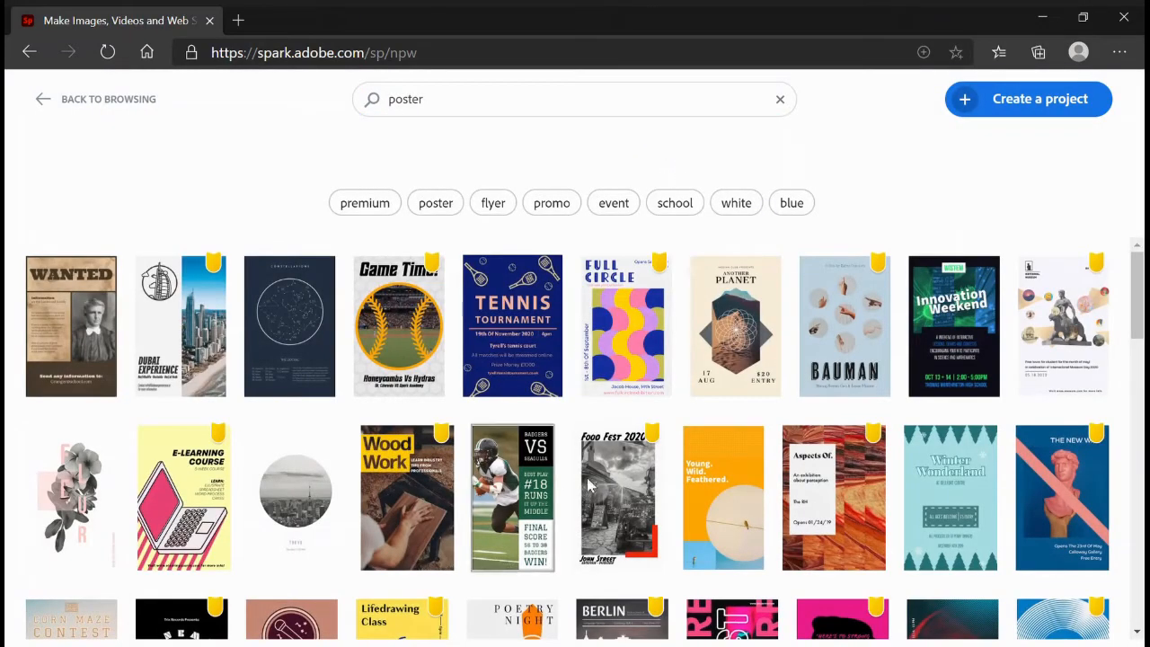
left_click(754, 364)
left_click(608, 553)
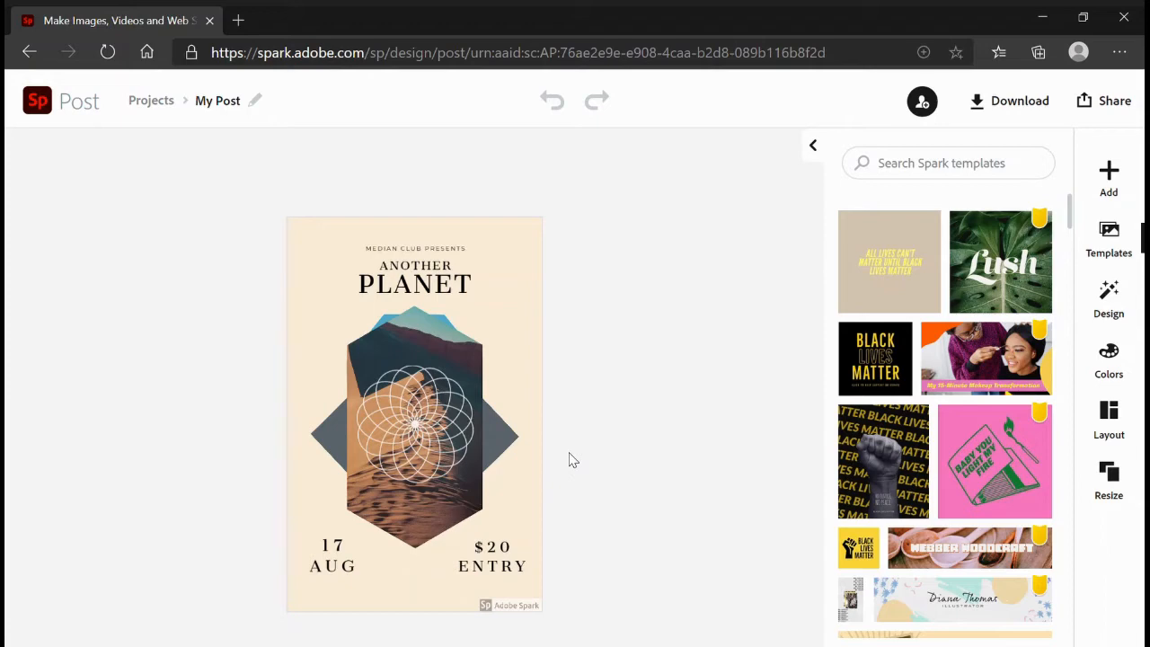
Step: Delete the circular line icon, the cut-out overlay image, and the desert photo with its frame from the poster
left_click(442, 444)
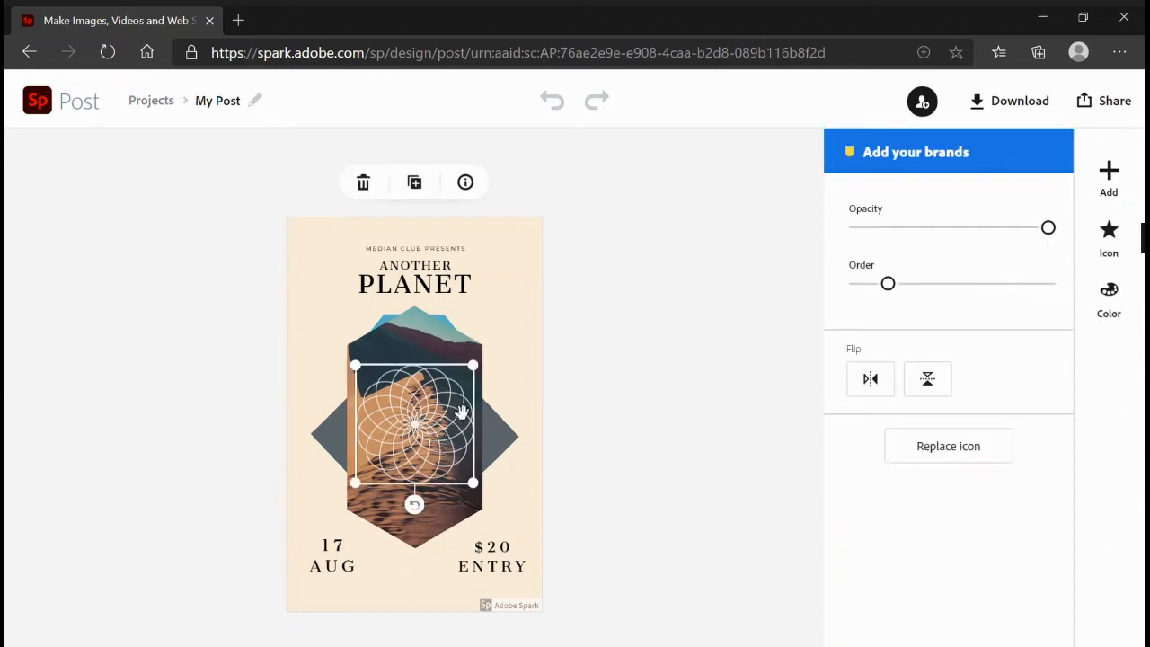
key("Delete")
left_click(449, 414)
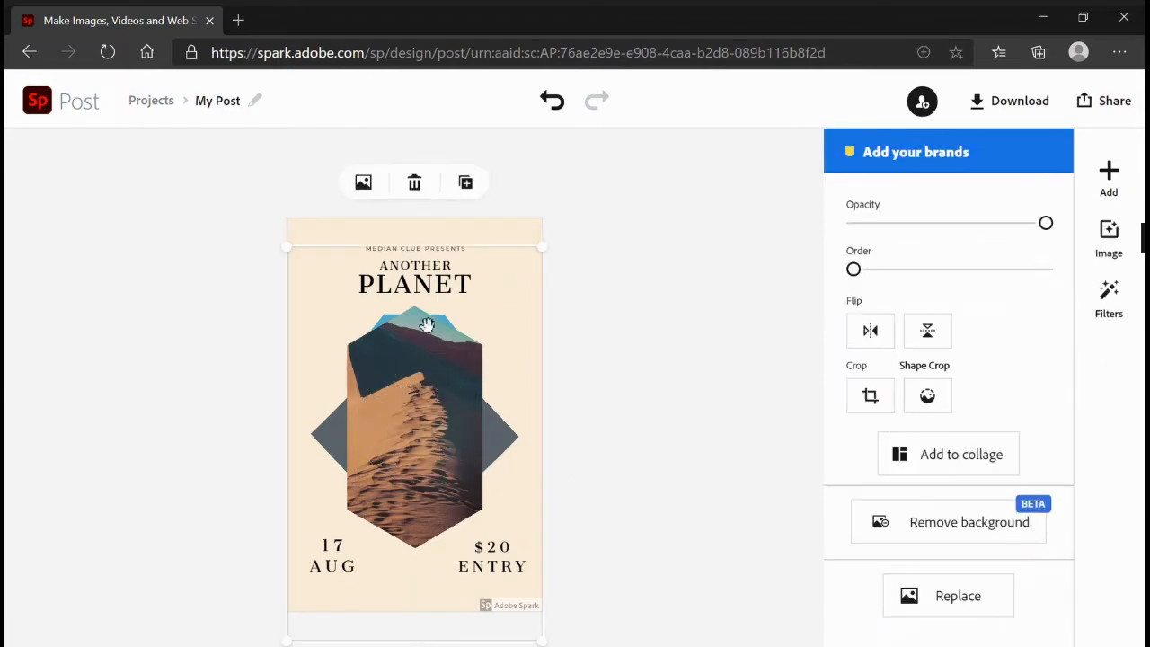
left_click(414, 182)
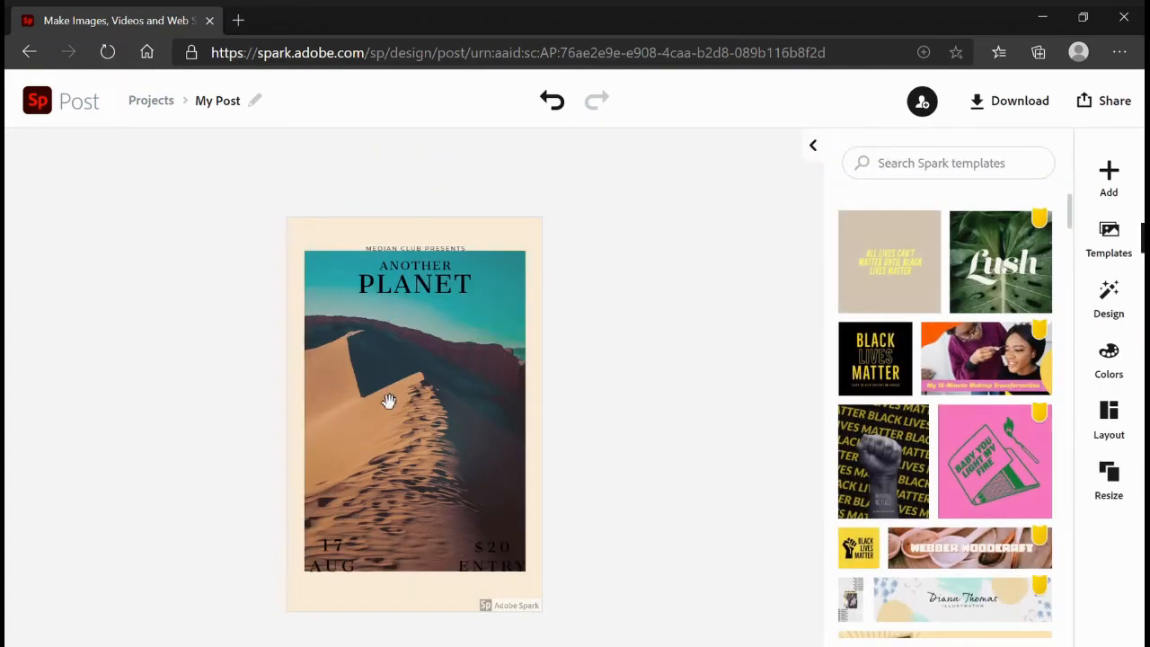
left_click(388, 401)
left_click(414, 183)
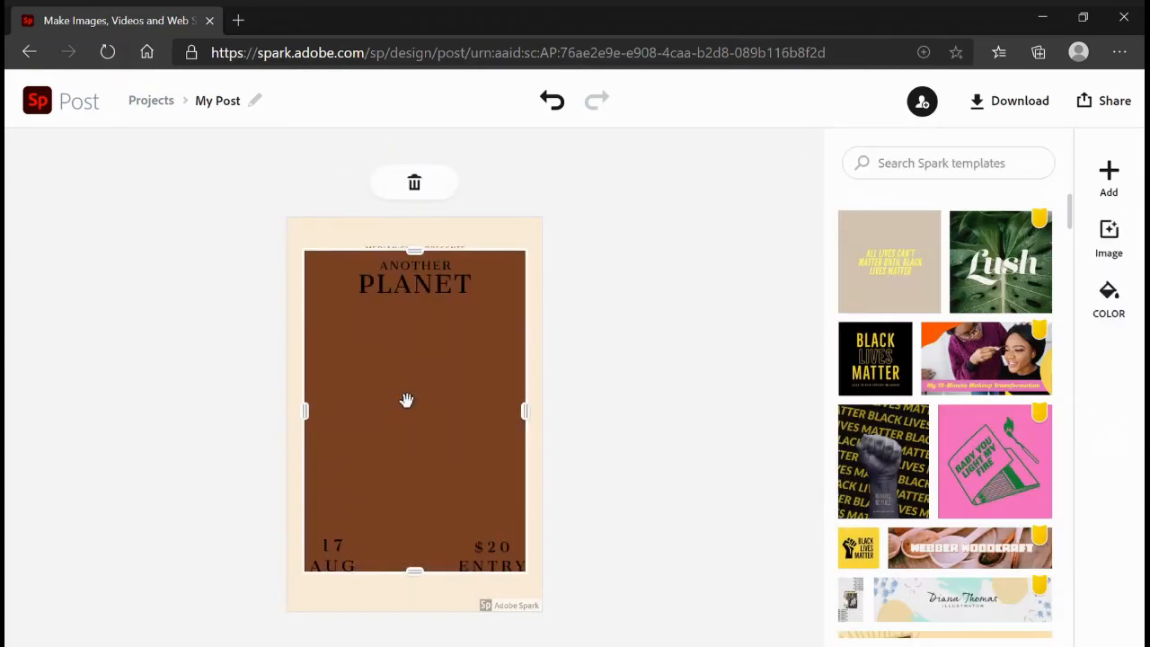
left_click(414, 182)
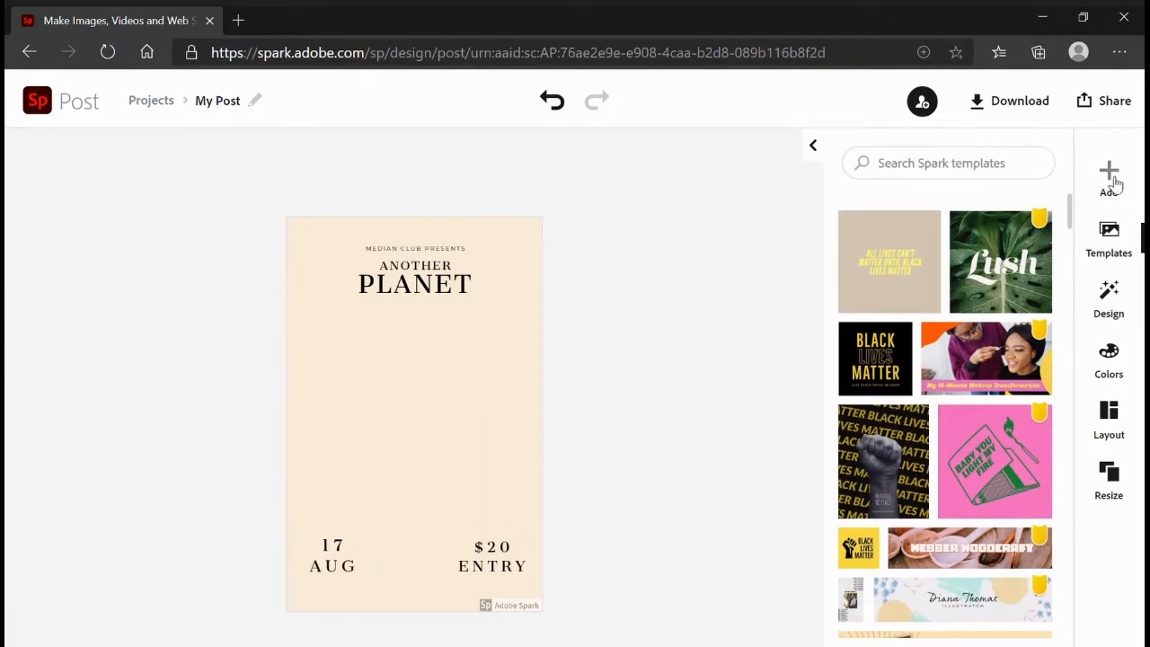
Step: Search the free photos for "environment" and add the photo of a hand holding a green leaf as a freely movable image
left_click(1112, 183)
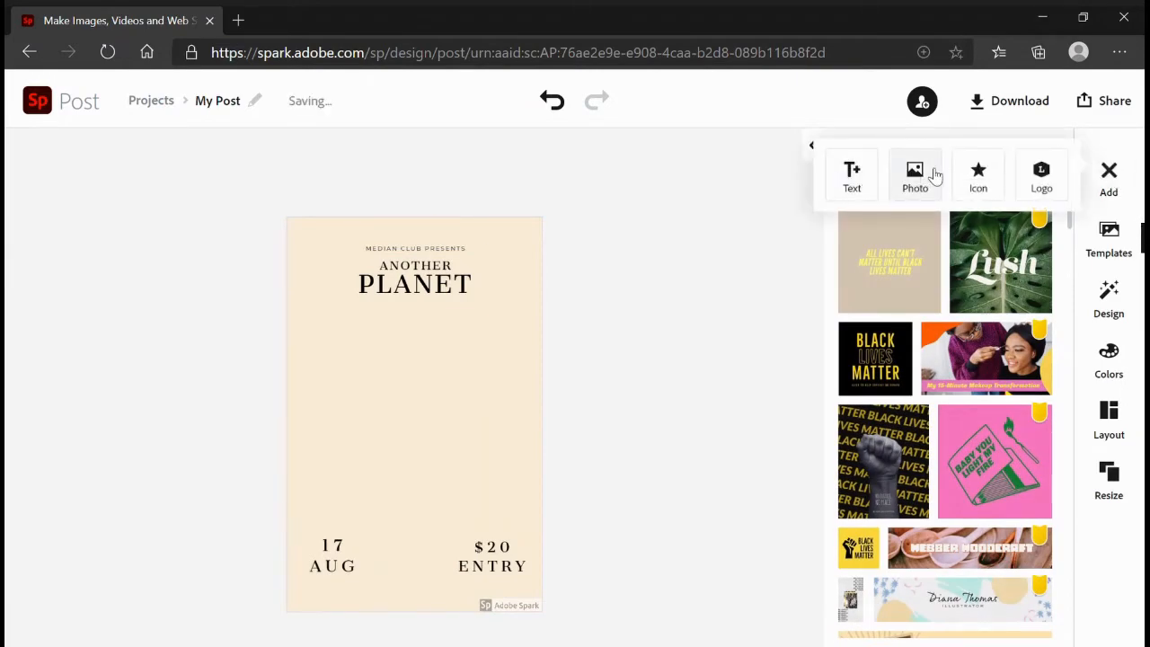
left_click(916, 178)
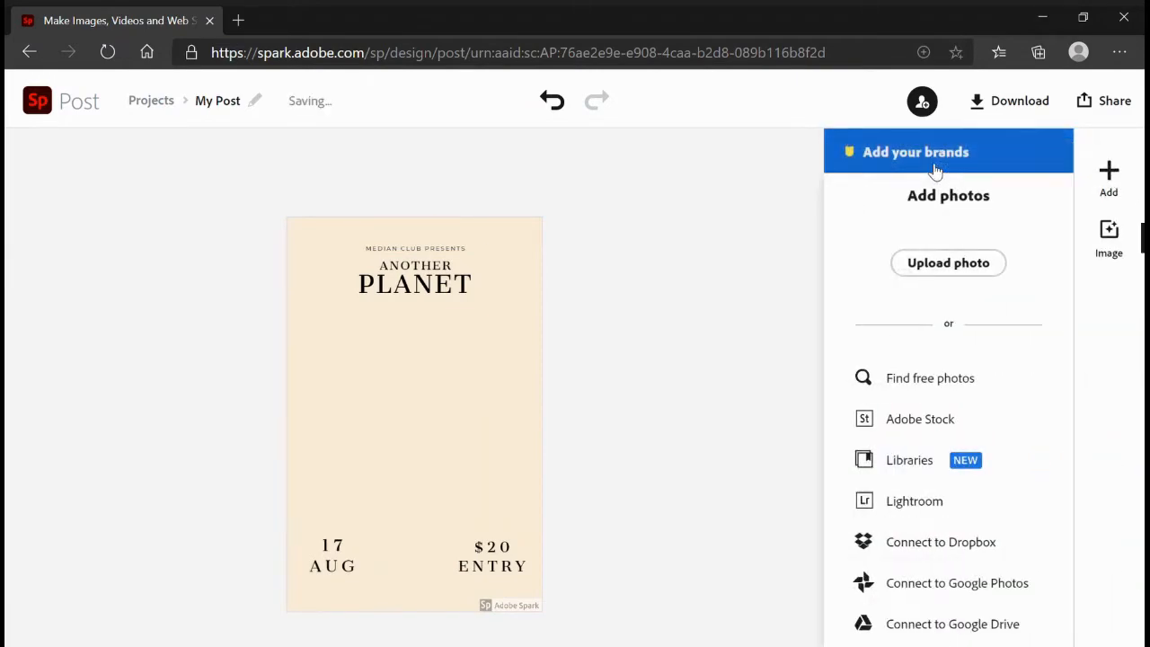
left_click(988, 387)
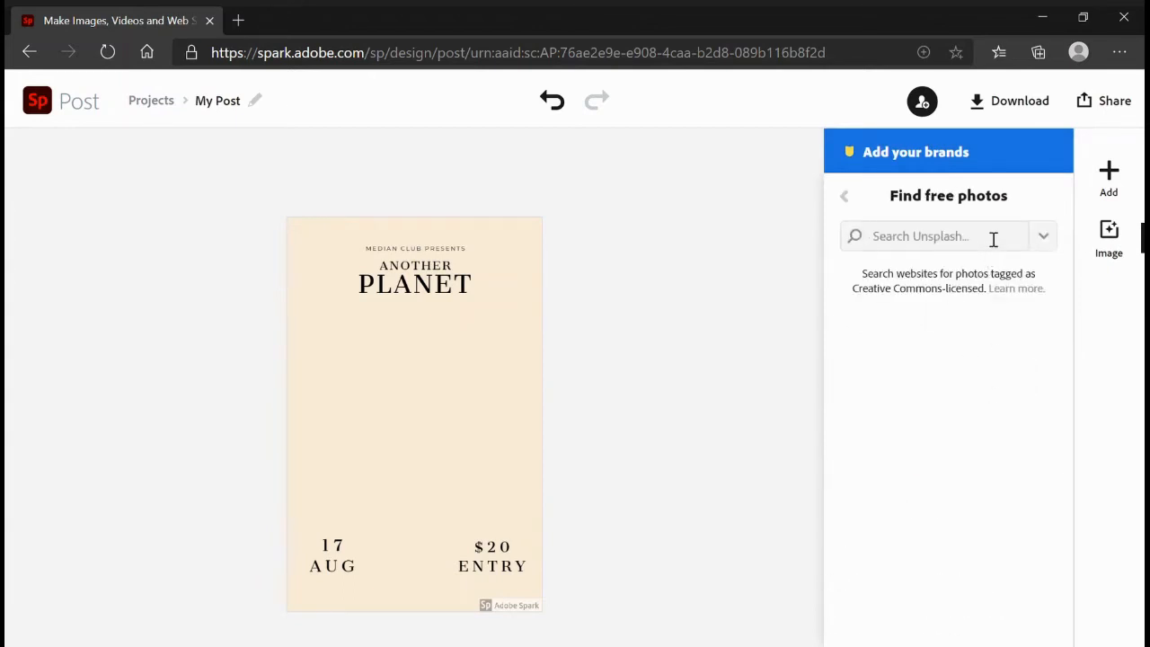
type("environment")
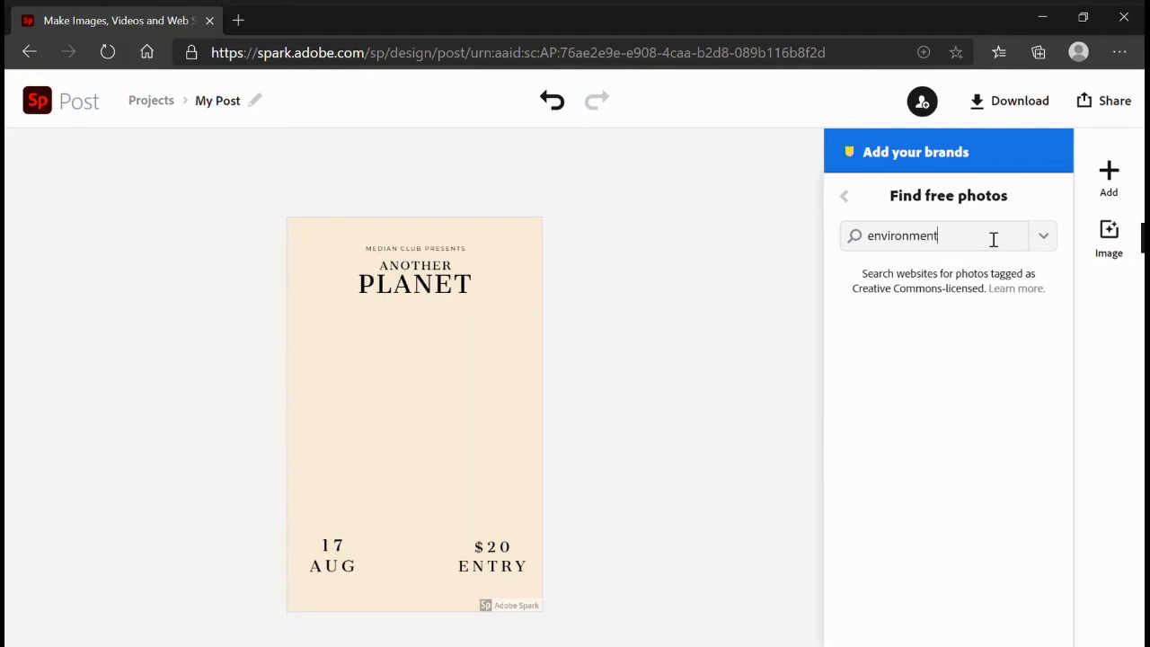
key("Return")
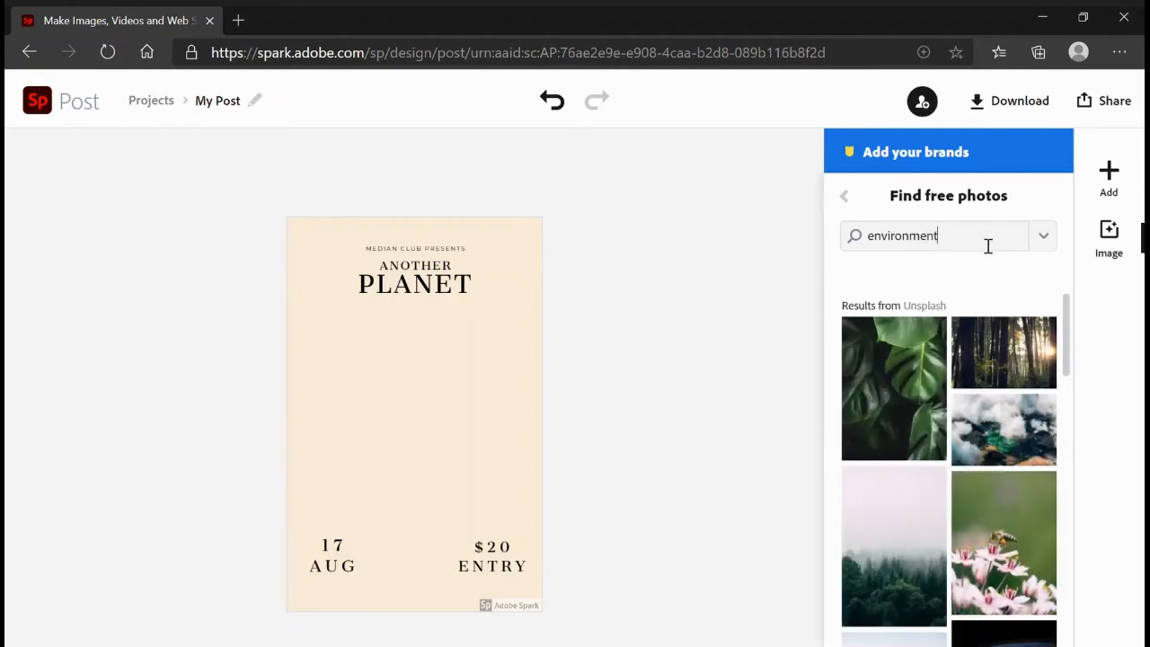
scroll(938, 450, "down", 3)
scroll(937, 491, "down", 3)
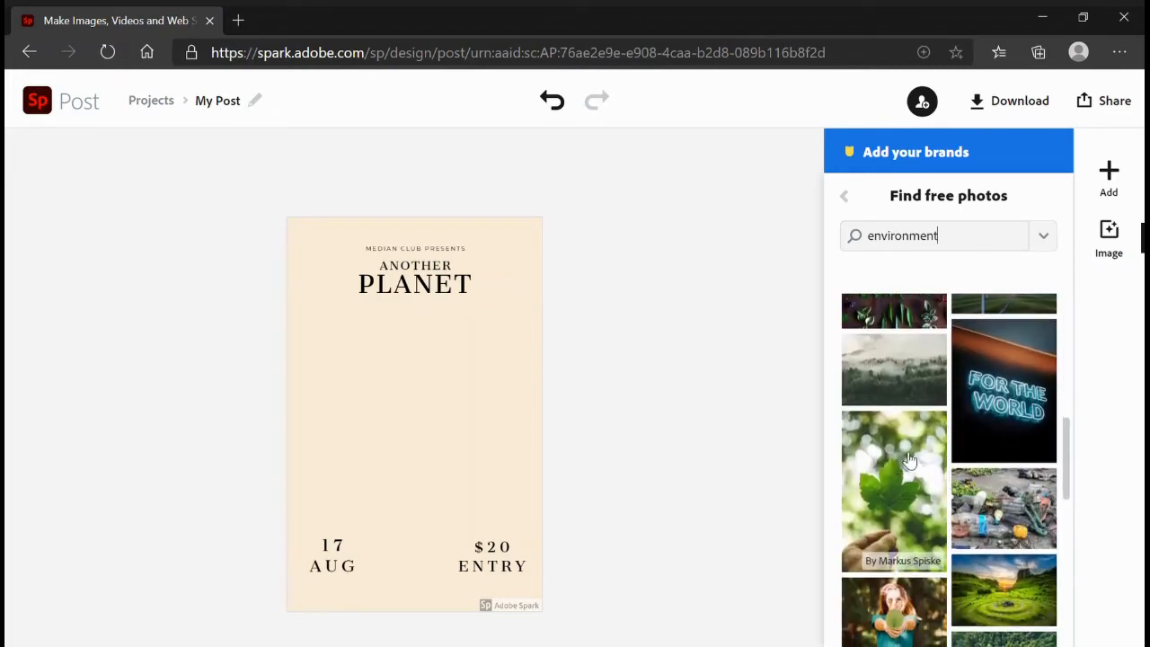
left_click(907, 461)
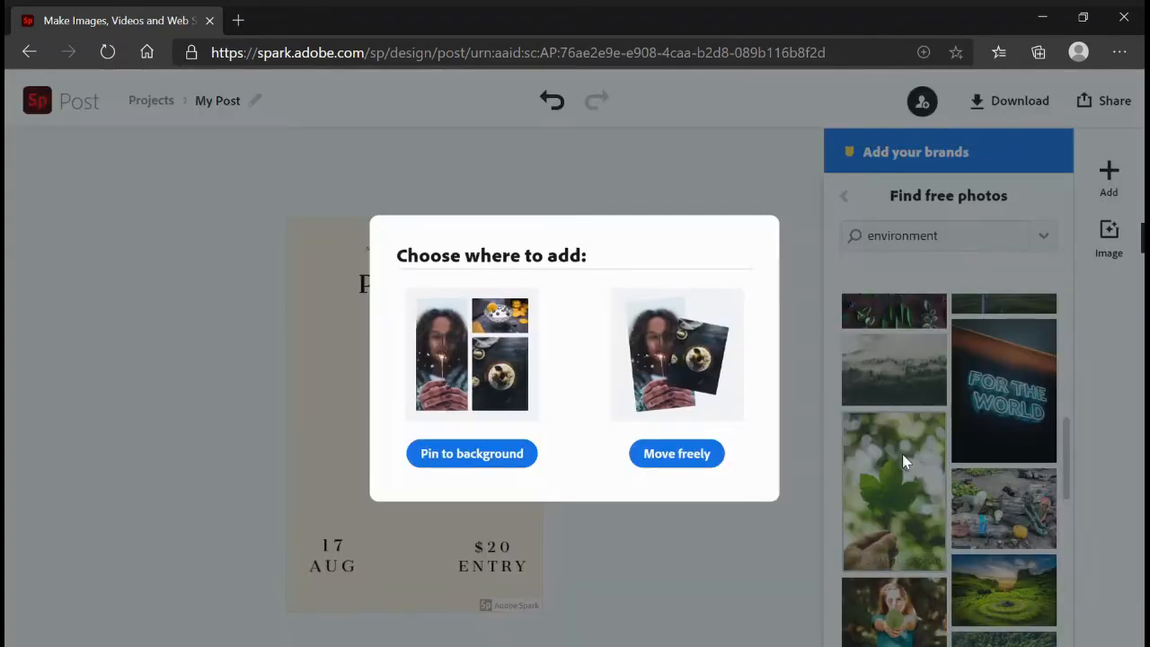
left_click(707, 458)
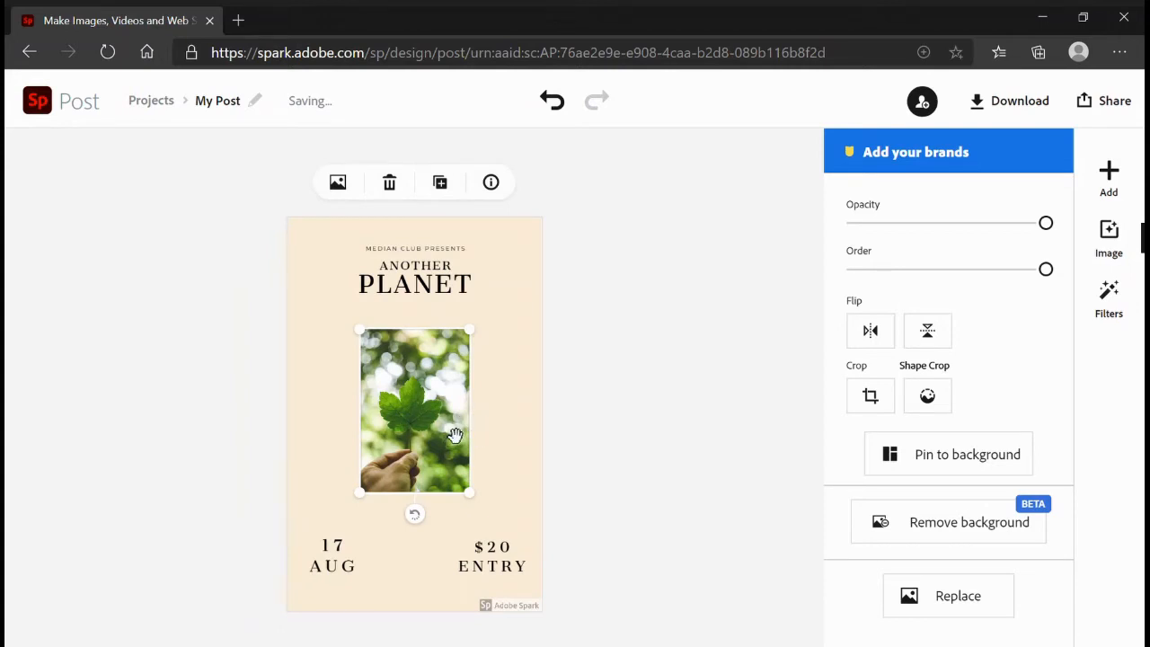
Step: Crop the leaf photo to a diamond shape
left_click(934, 400)
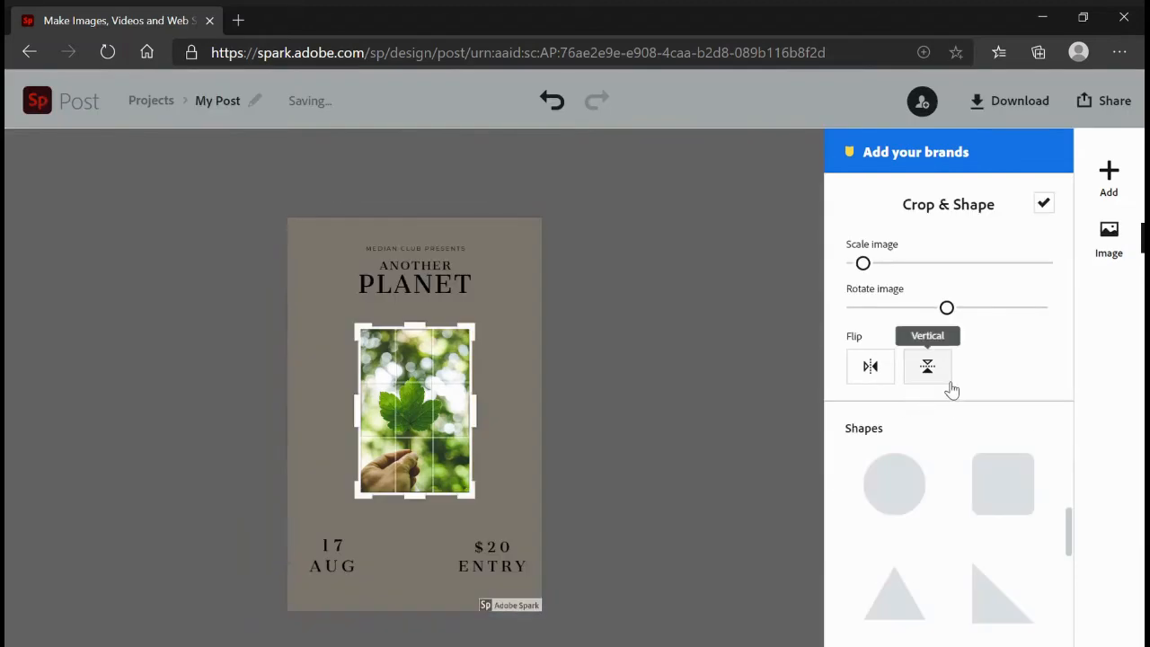
scroll(961, 477, "down", 1)
scroll(937, 544, "down", 1)
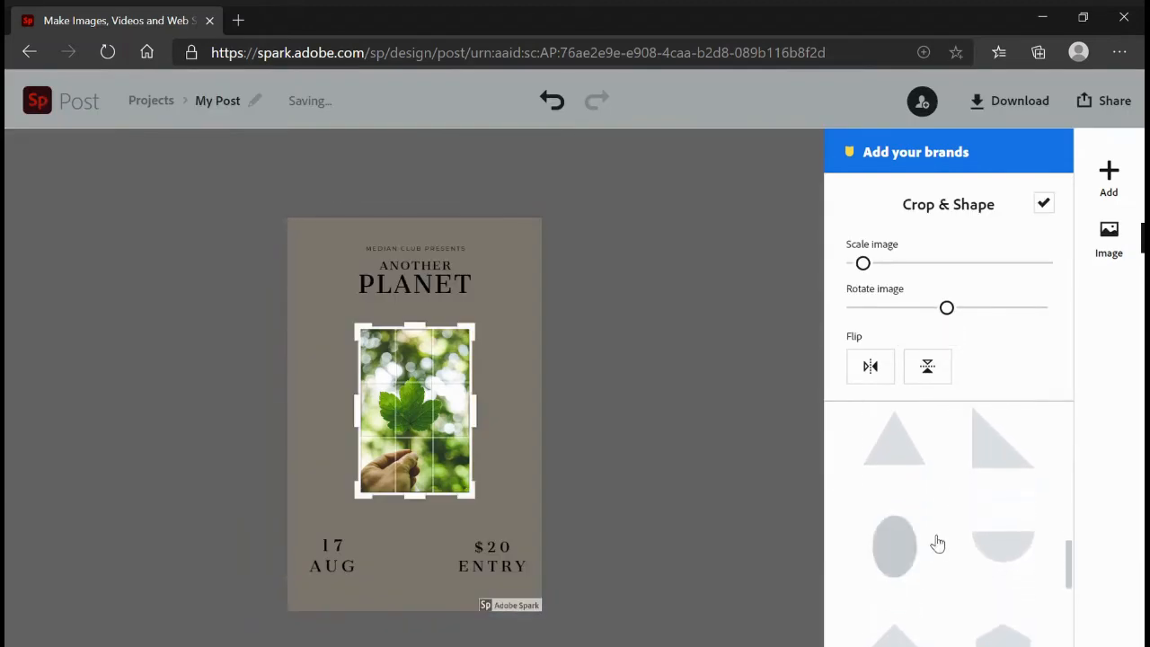
scroll(940, 544, "up", 1)
scroll(943, 557, "down", 3)
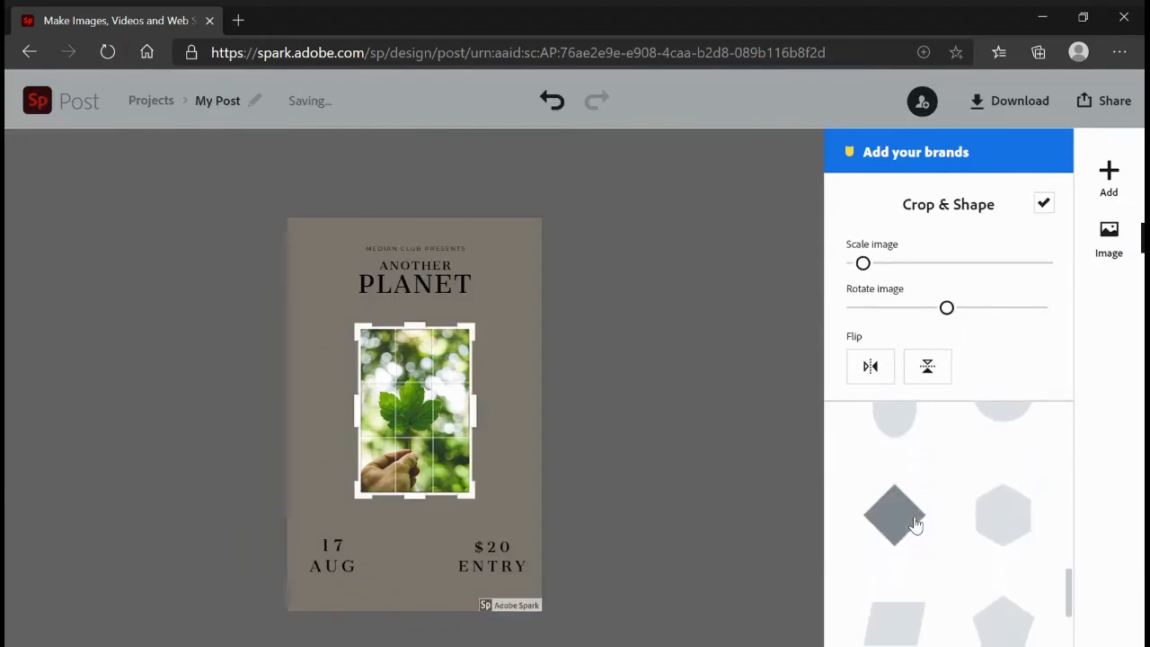
left_click(914, 524)
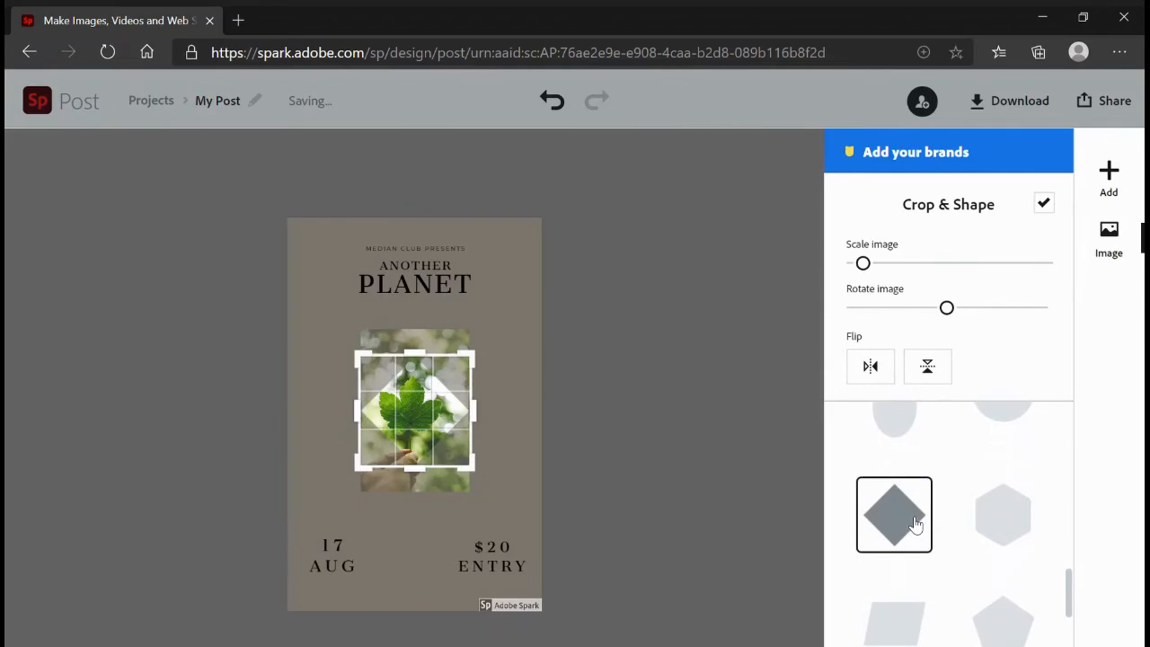
left_click(513, 437)
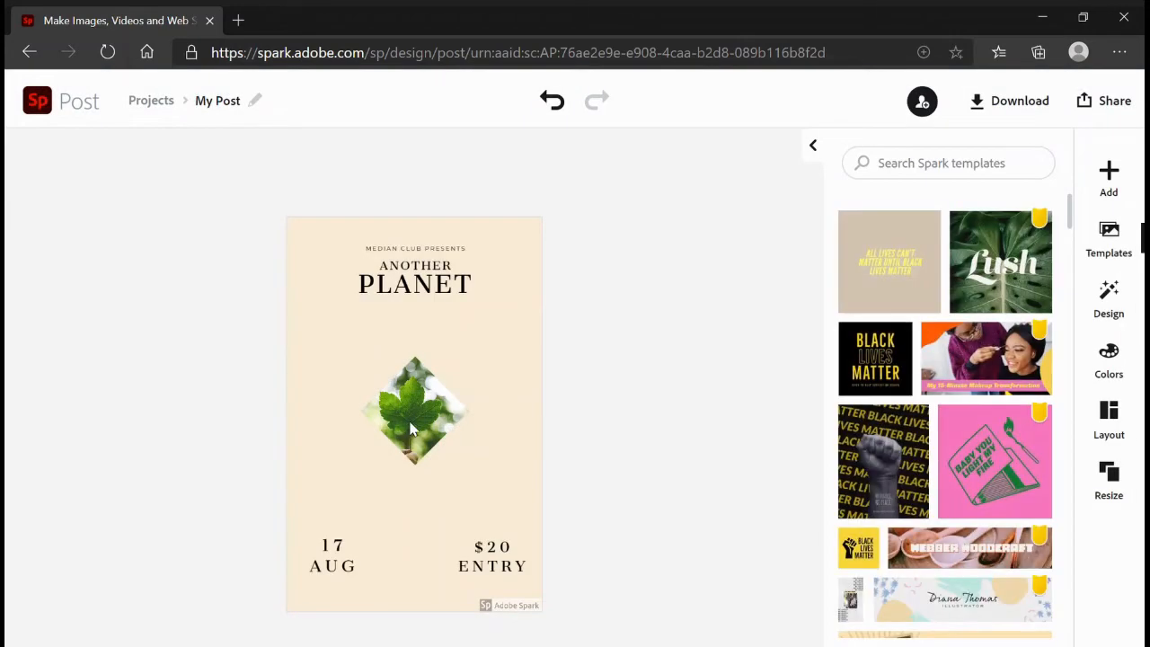
Step: Enlarge the diamond-shaped leaf photo and center it between the title and the date and entry text
left_click(413, 399)
left_click_drag(470, 469, 557, 529)
left_click_drag(505, 488, 461, 456)
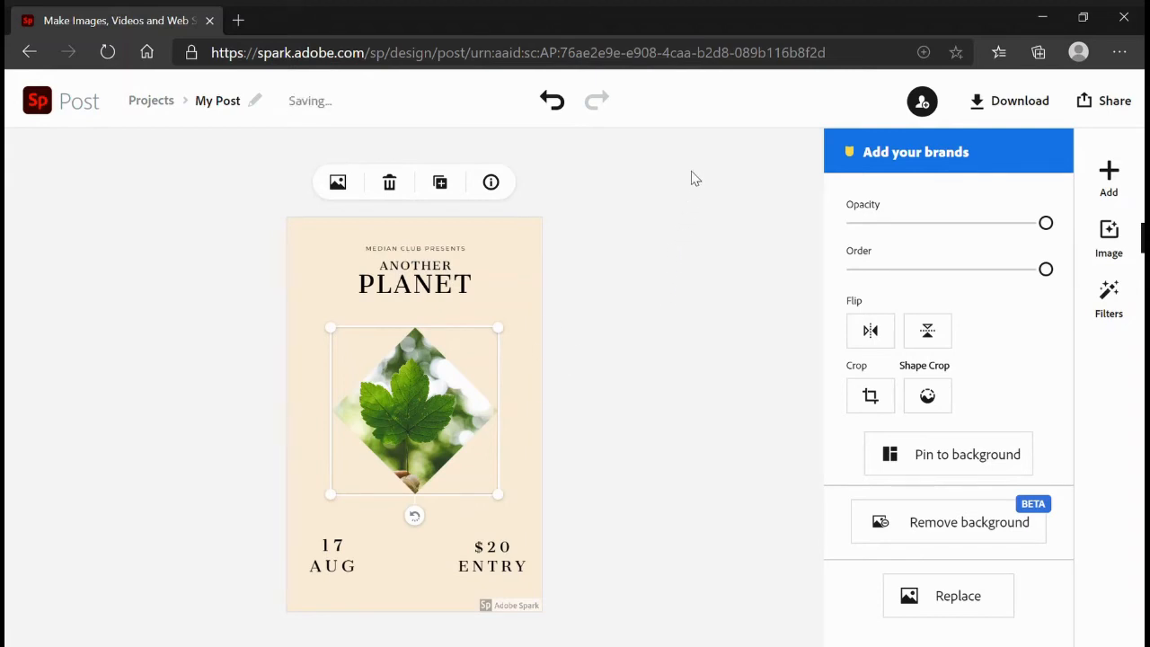
Step: Replace the title word "PLANET" with "ENVIRONMENT CONSERVATION"
left_click(422, 284)
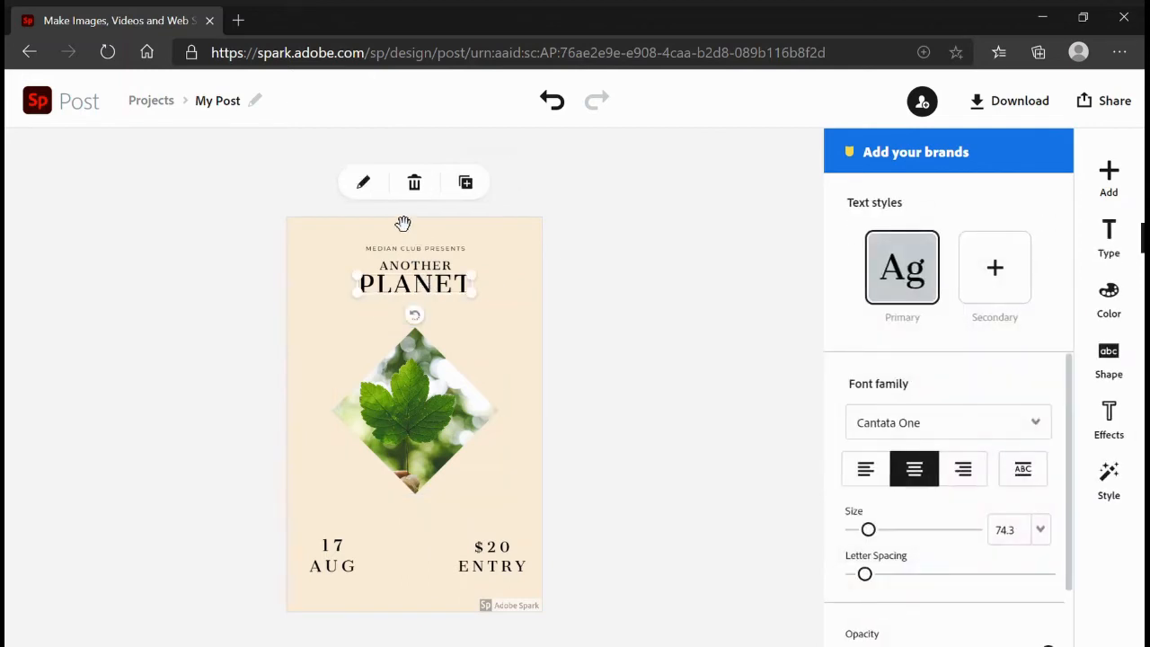
left_click(363, 184)
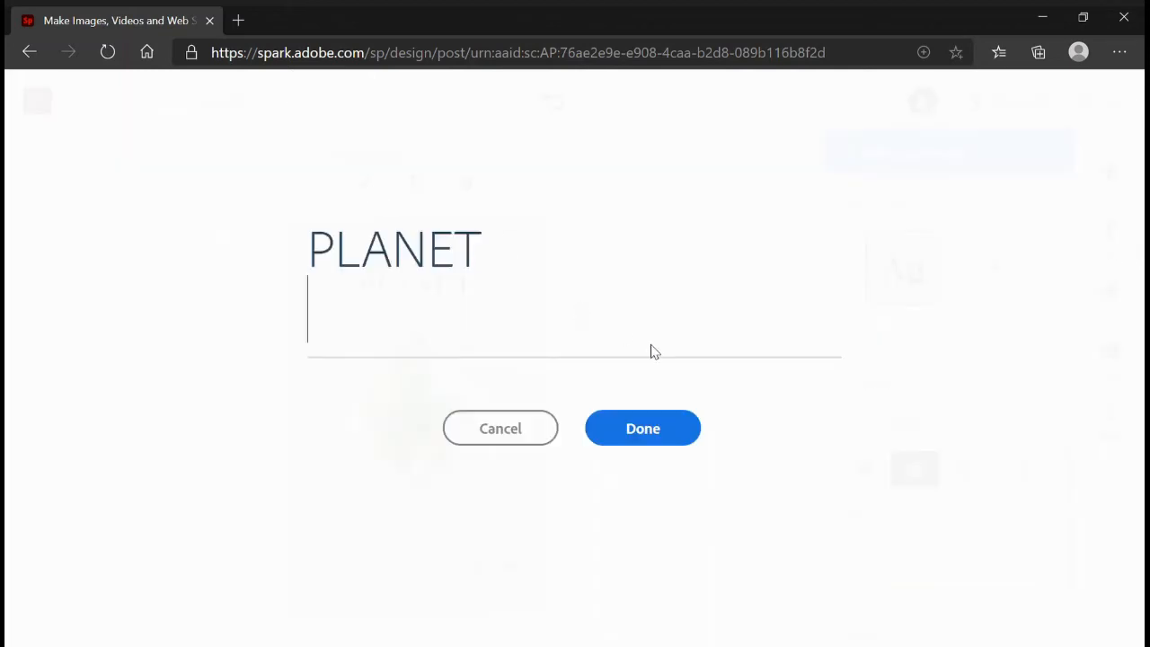
left_click_drag(513, 248, 259, 234)
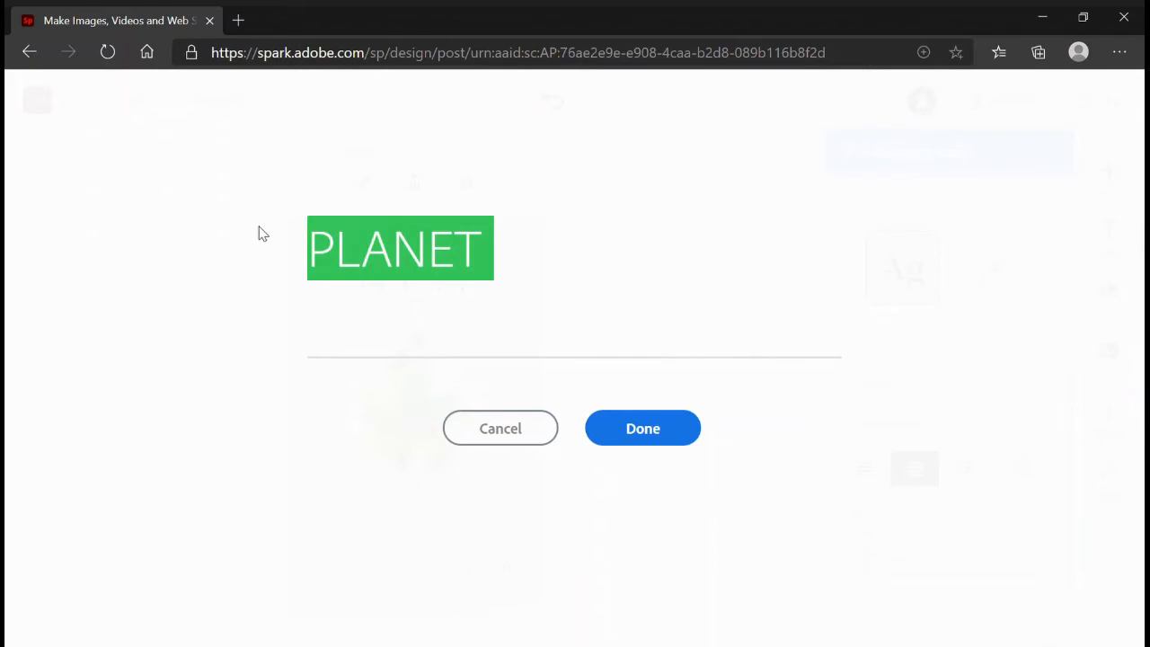
key("BackSpace")
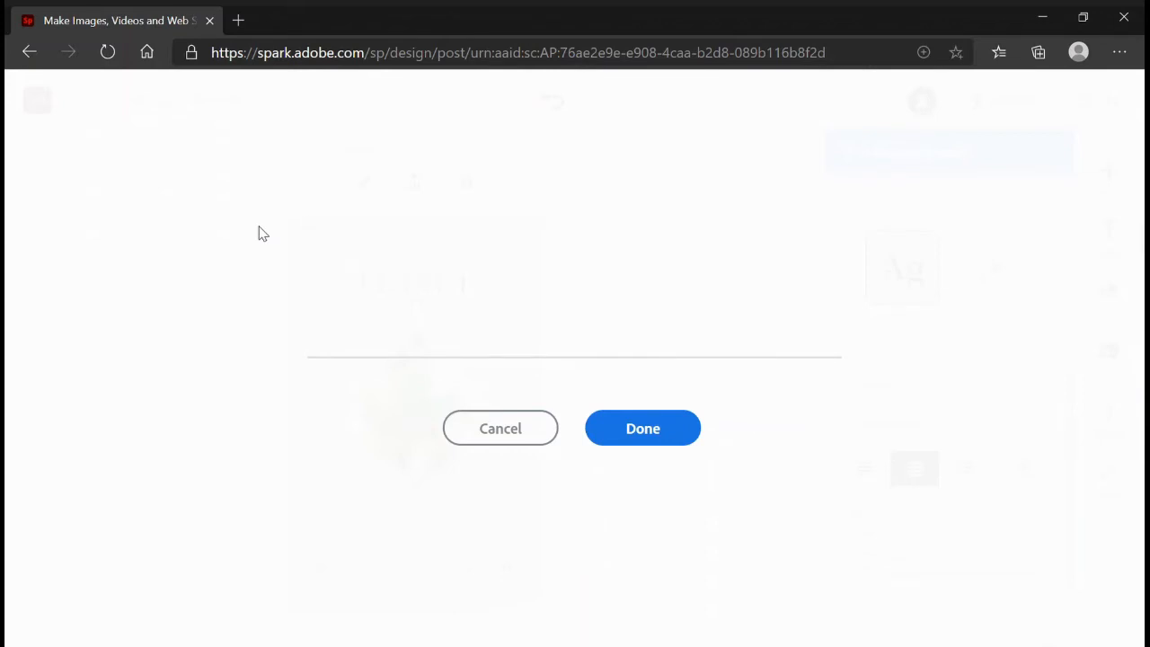
type("ENVIRO")
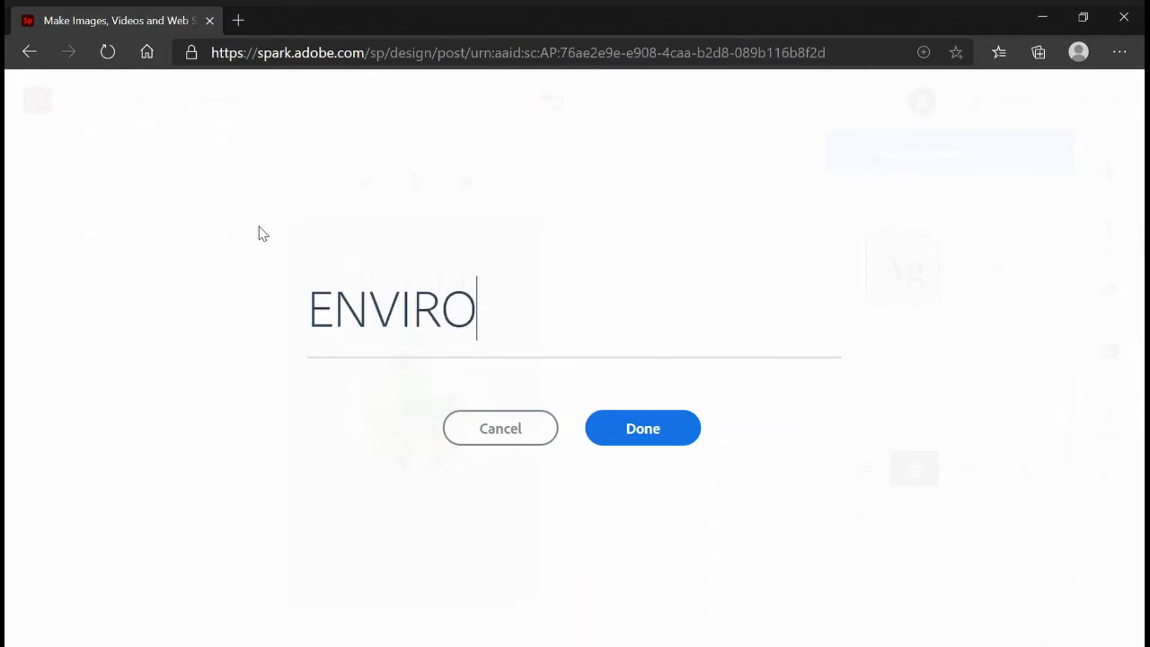
type("NMENT CO")
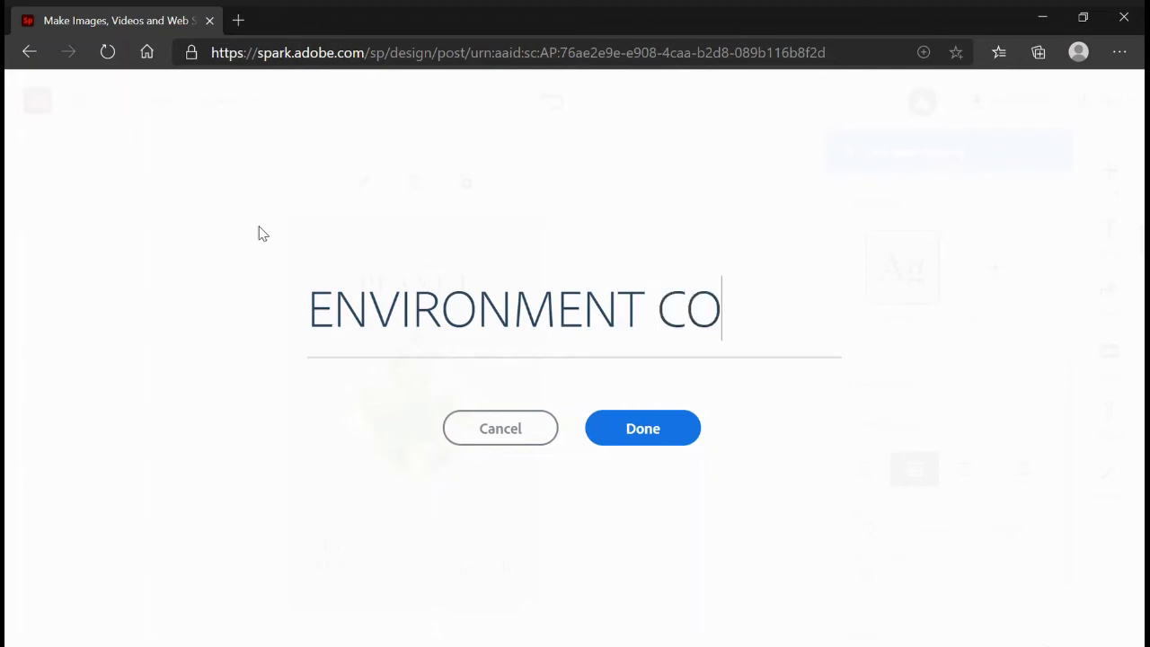
type("NSERVETION")
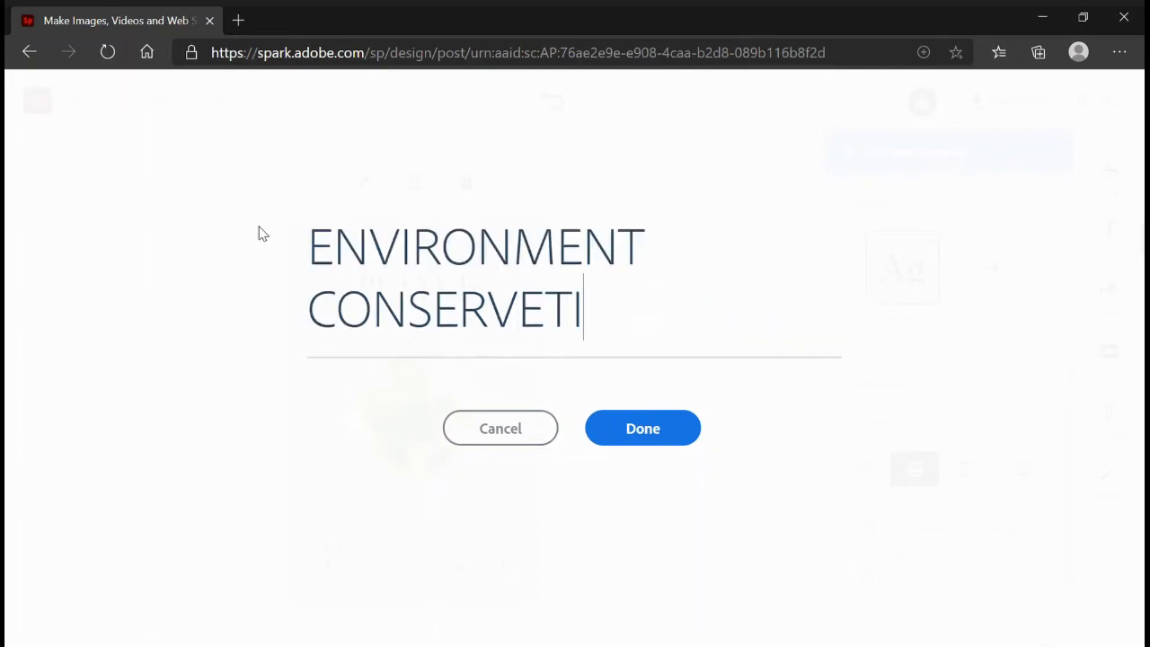
left_click(544, 307)
key("BackSpace")
type("A")
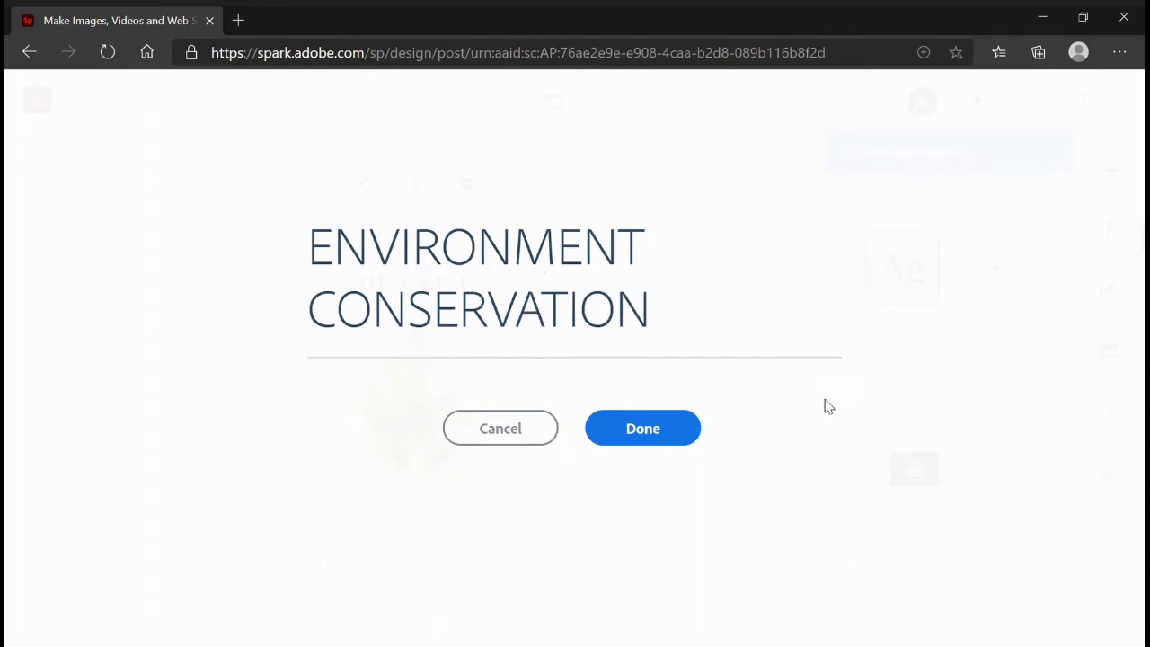
left_click(683, 437)
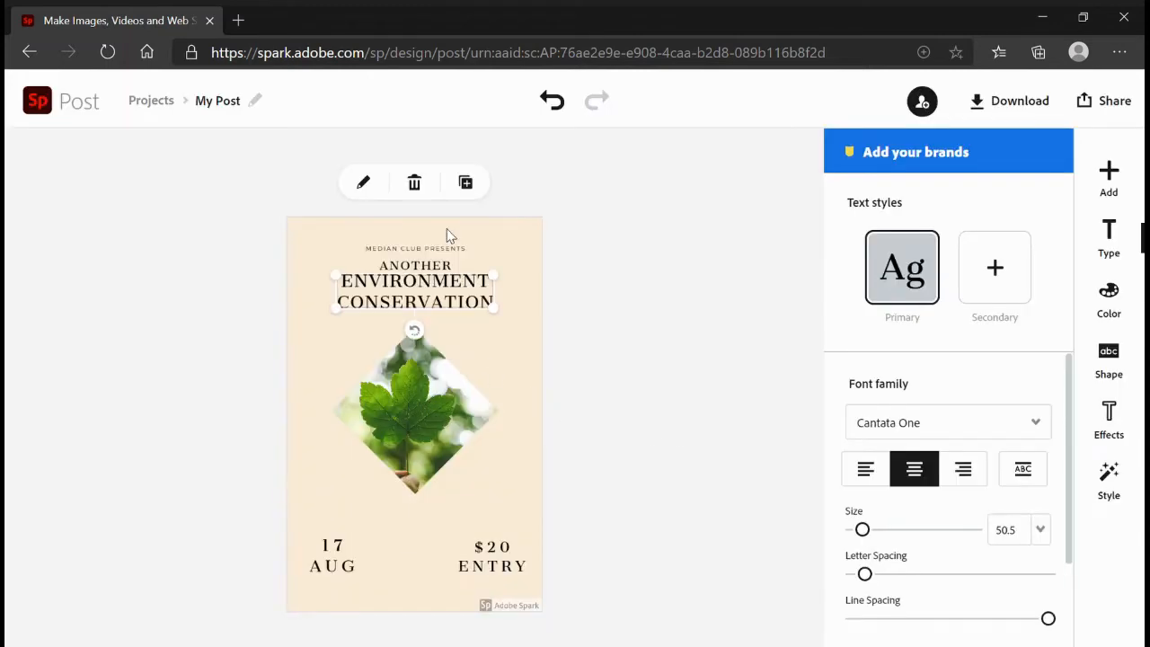
left_click(519, 326)
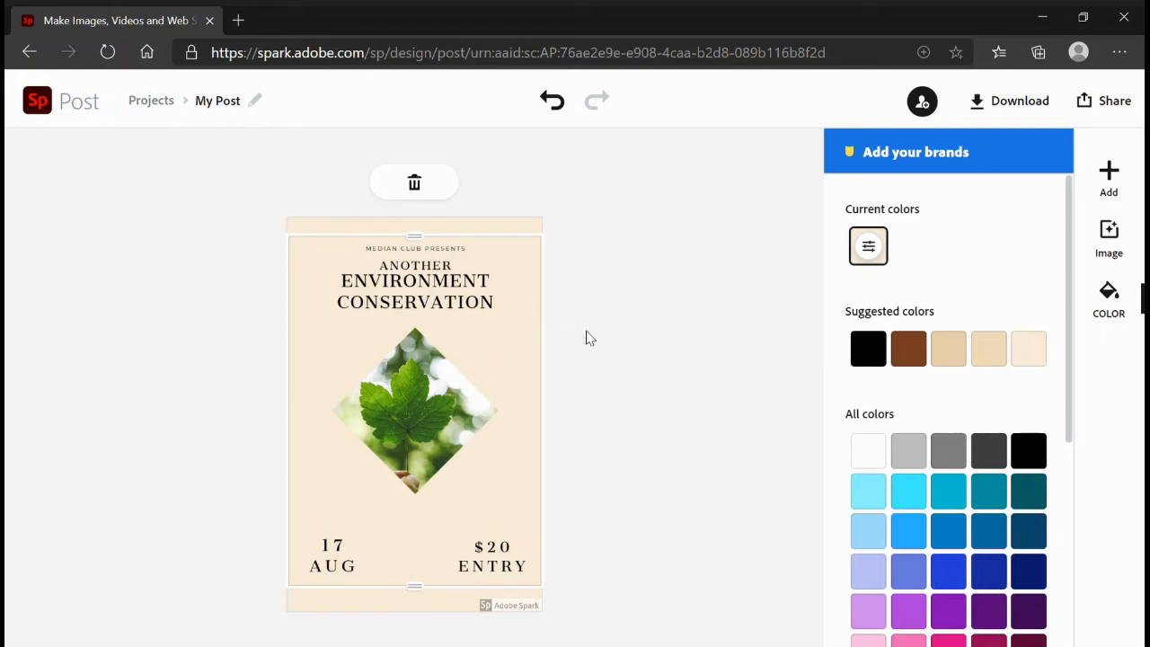
Step: Change the font of the "ENVIRONMENT CONSERVATION" title to Harman Sans
left_click(417, 303)
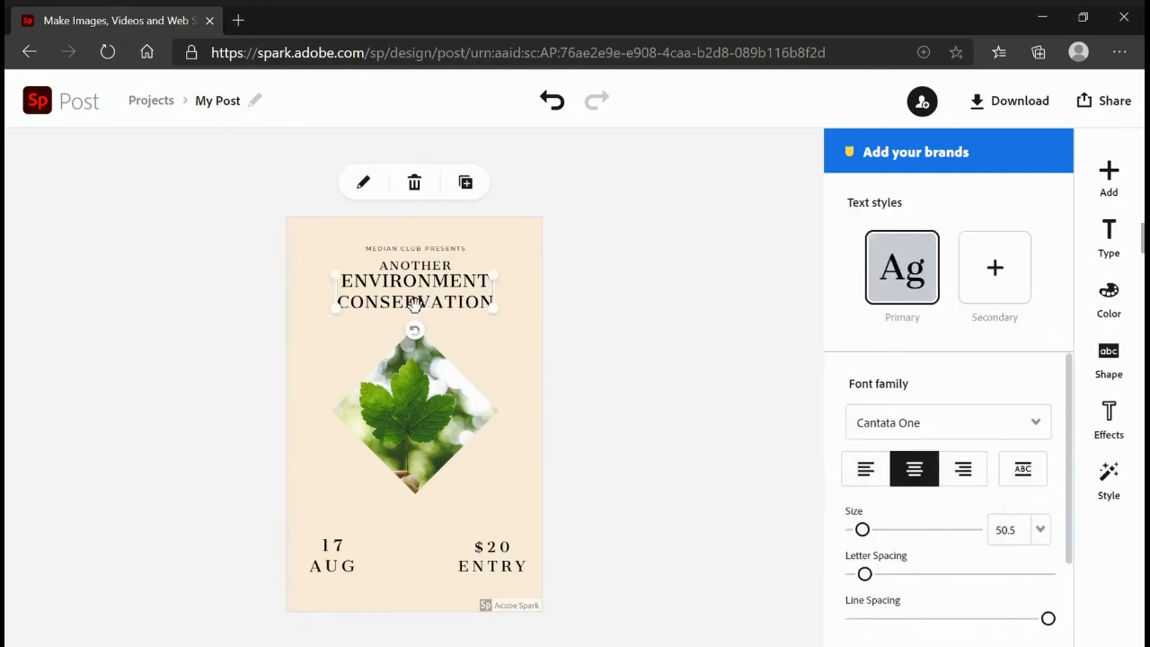
left_click(873, 415)
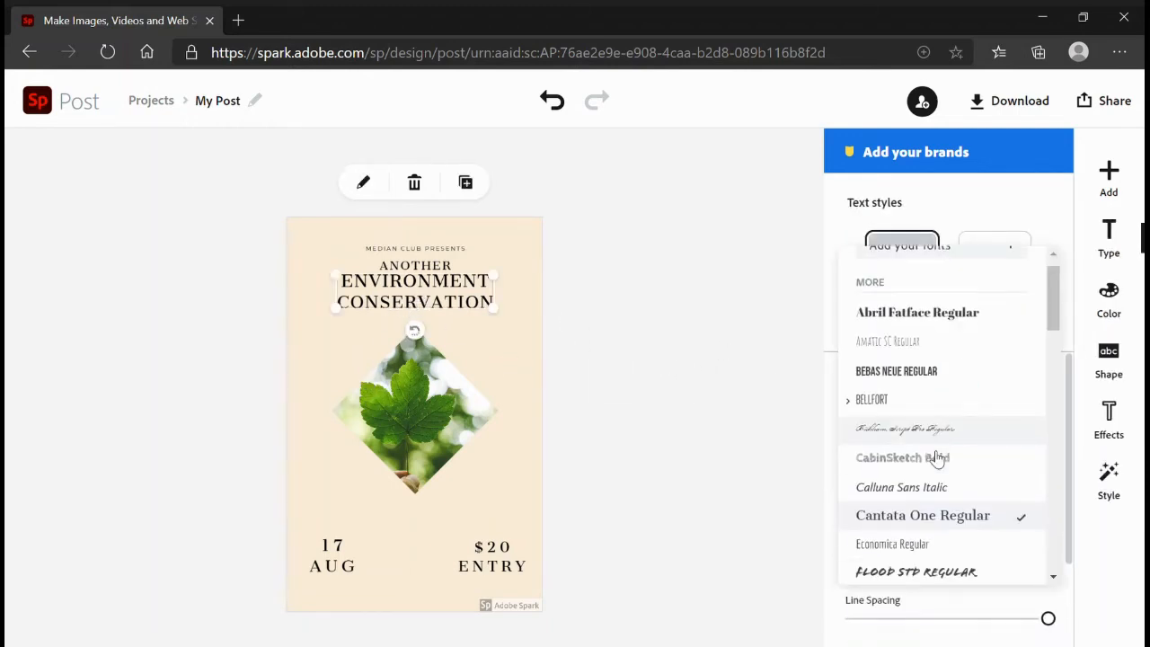
scroll(936, 458, "down", 1)
scroll(954, 436, "down", 3)
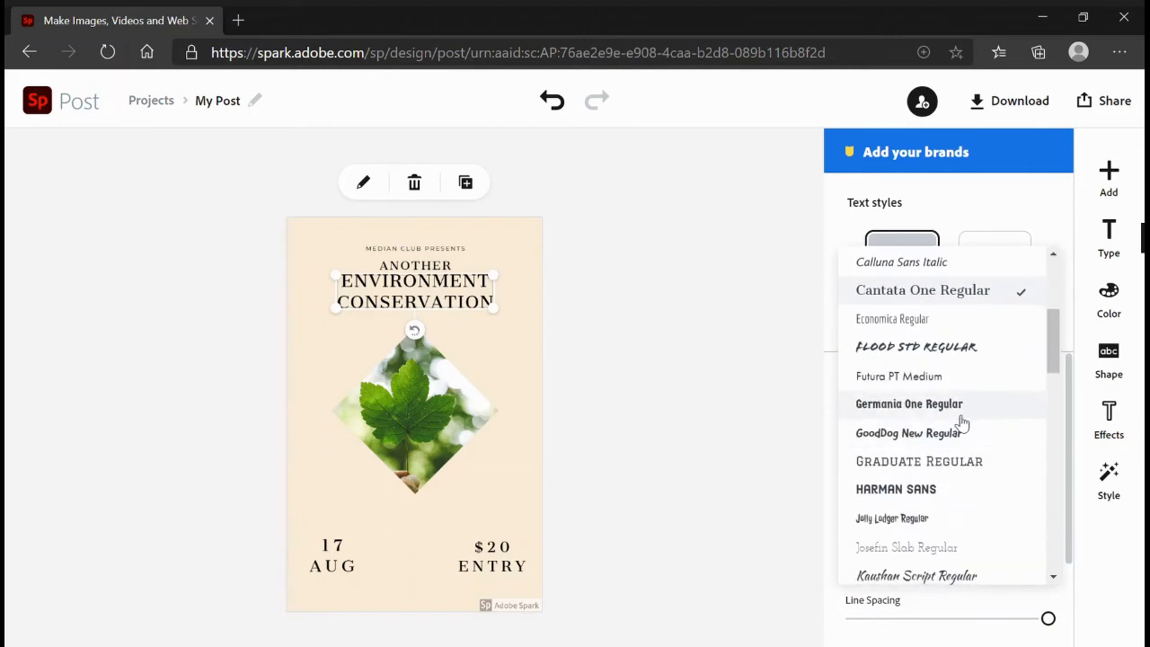
scroll(967, 574, "down", 1)
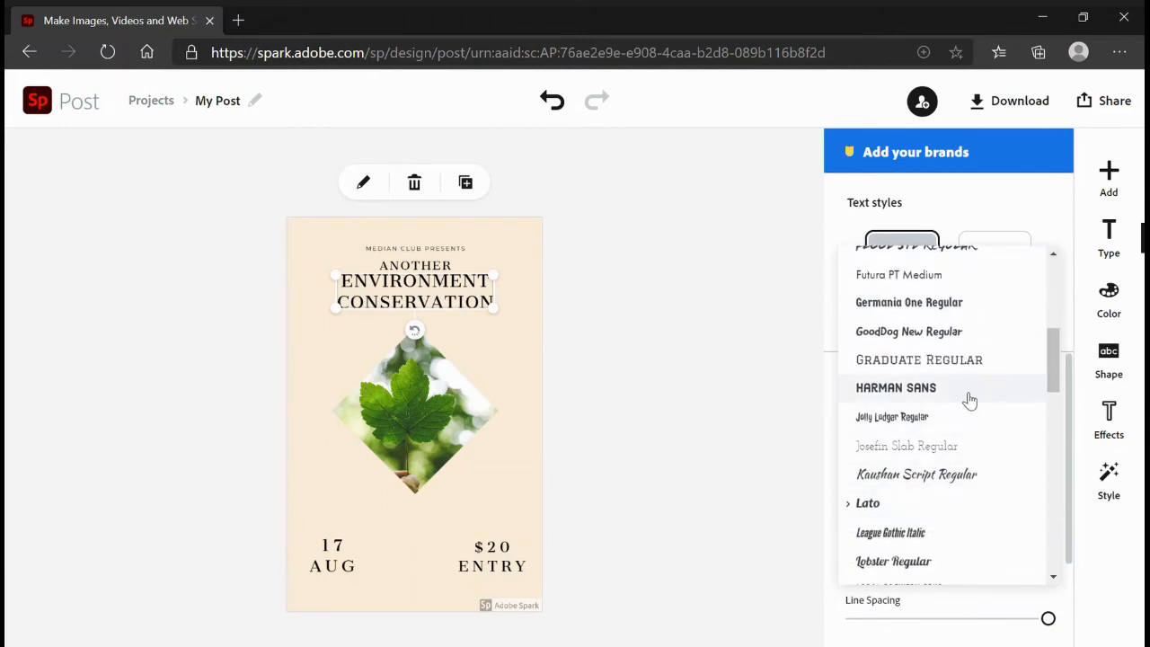
left_click(967, 395)
left_click(521, 361)
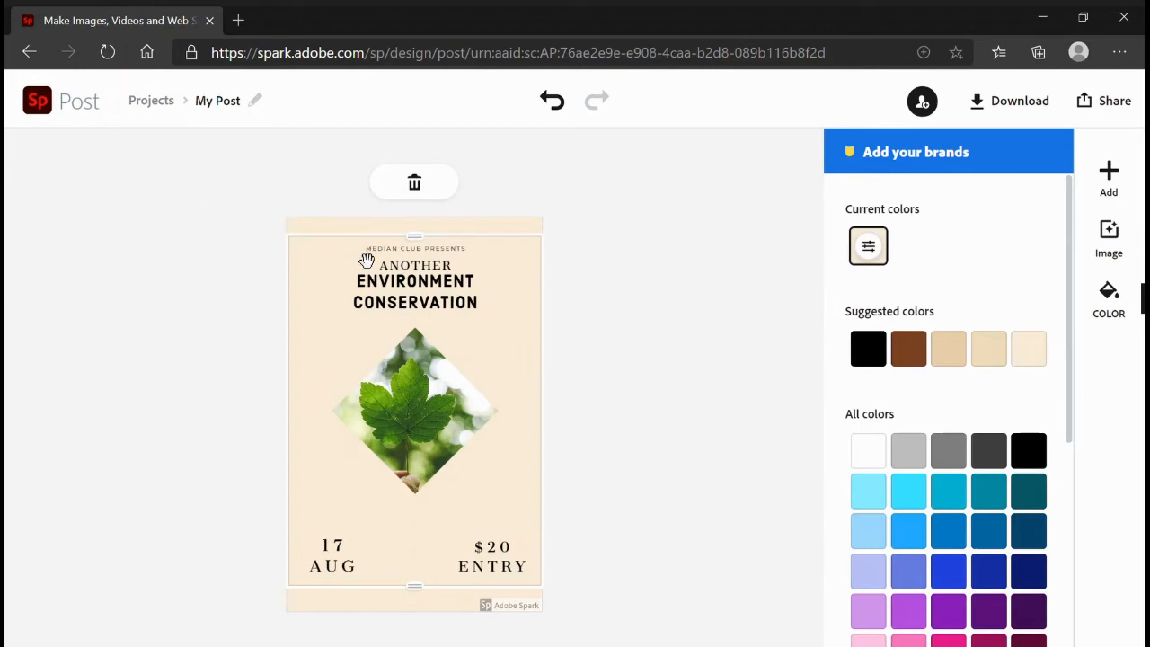
Step: Delete the "ANOTHER", "MEDIAN CLUB PRESENTS", "$20 ENTRY" and "17 AUG" texts from the poster
left_click(428, 270)
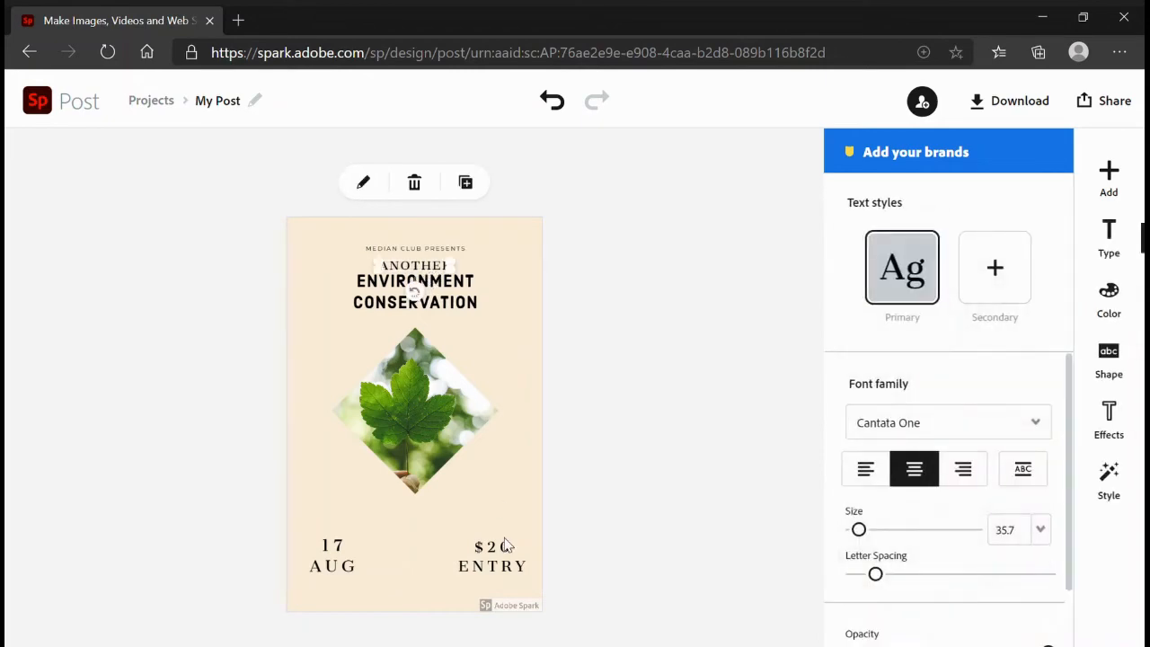
left_click(414, 182)
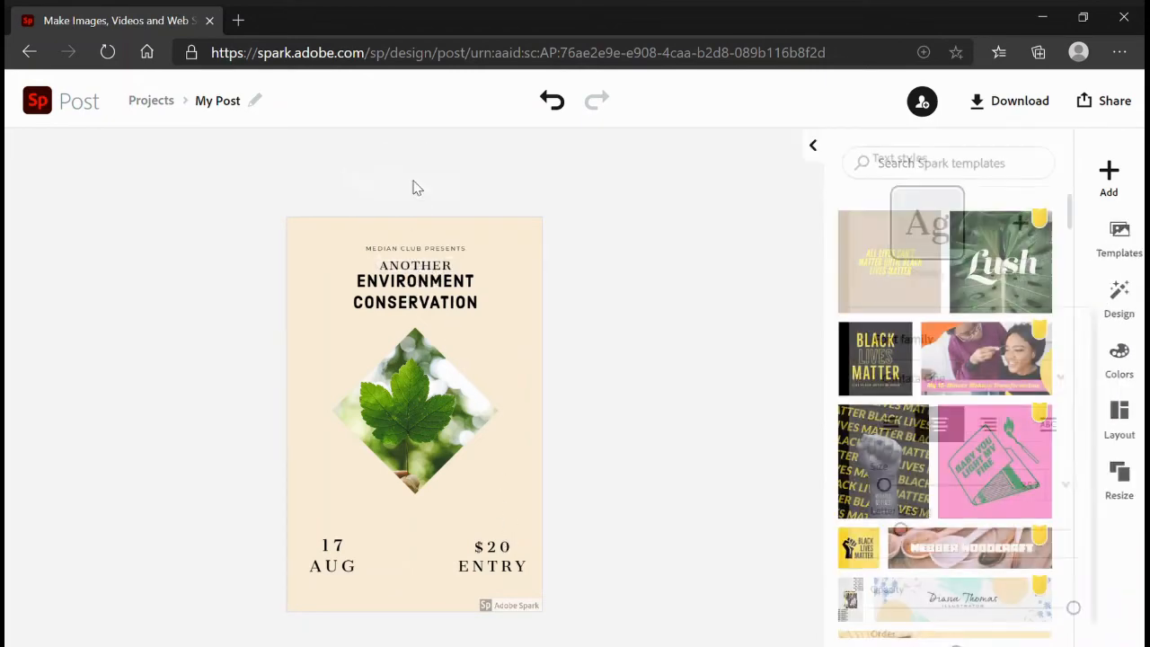
left_click(421, 251)
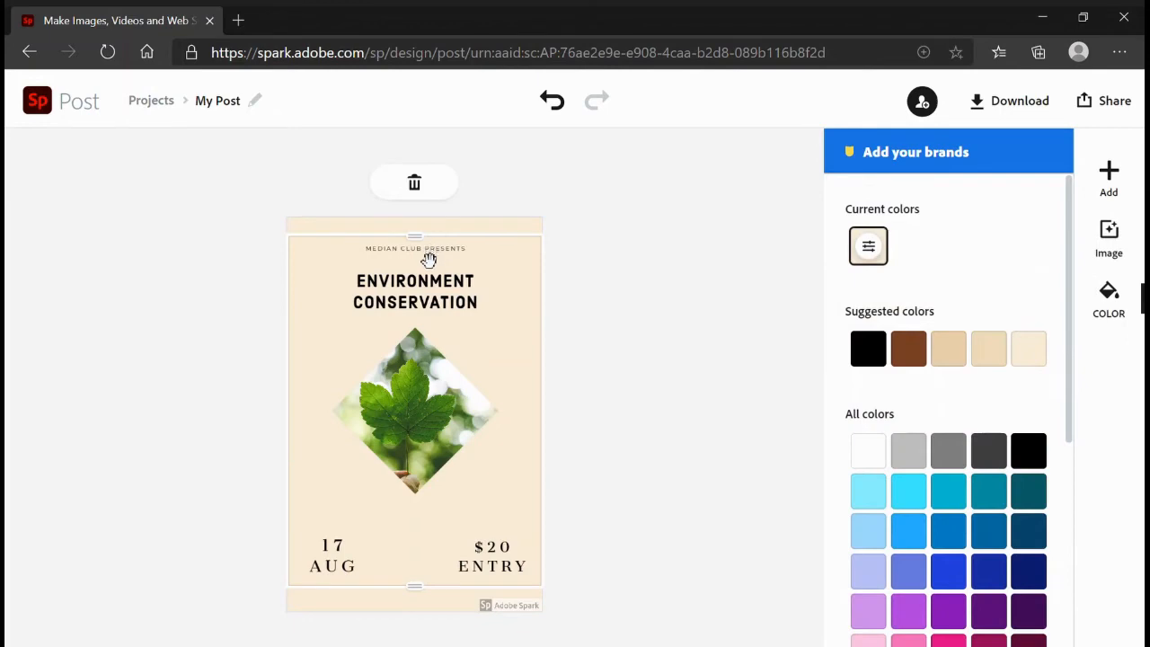
left_click(427, 251)
left_click(414, 183)
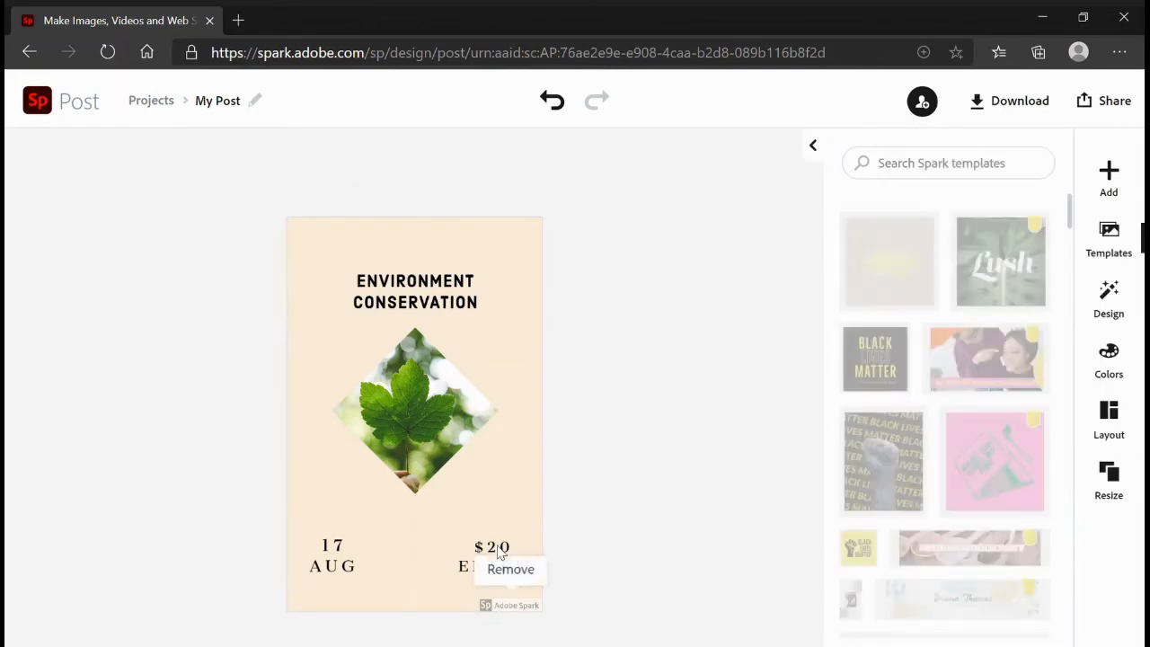
left_click(492, 555)
left_click(414, 183)
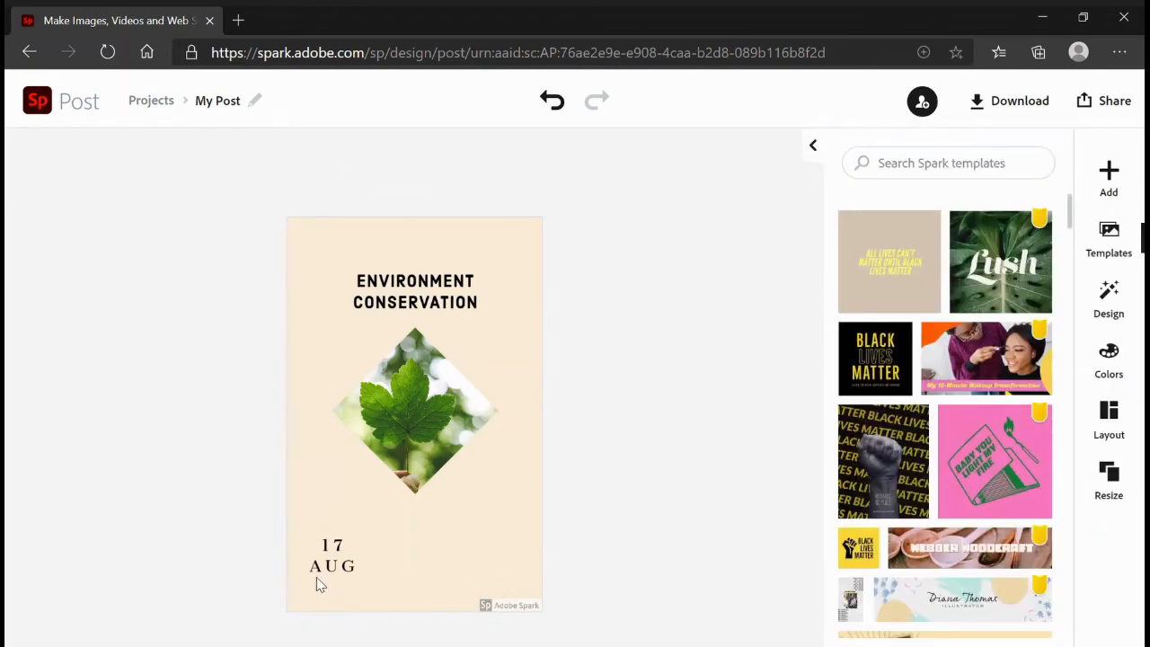
left_click(326, 580)
left_click(330, 567)
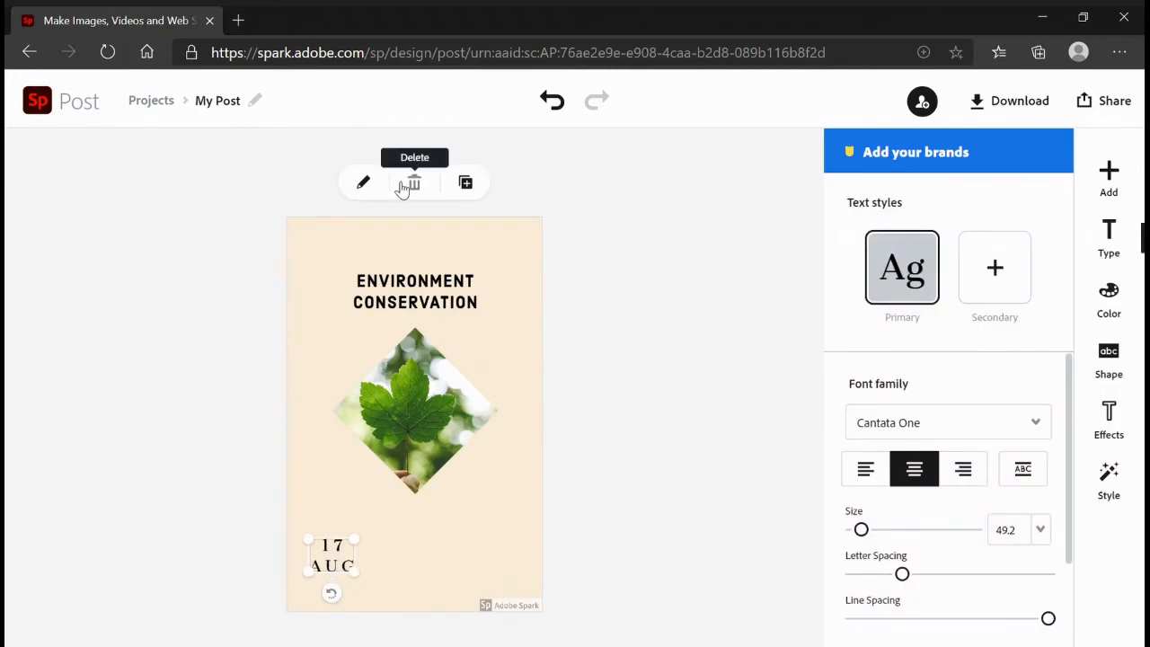
left_click(414, 183)
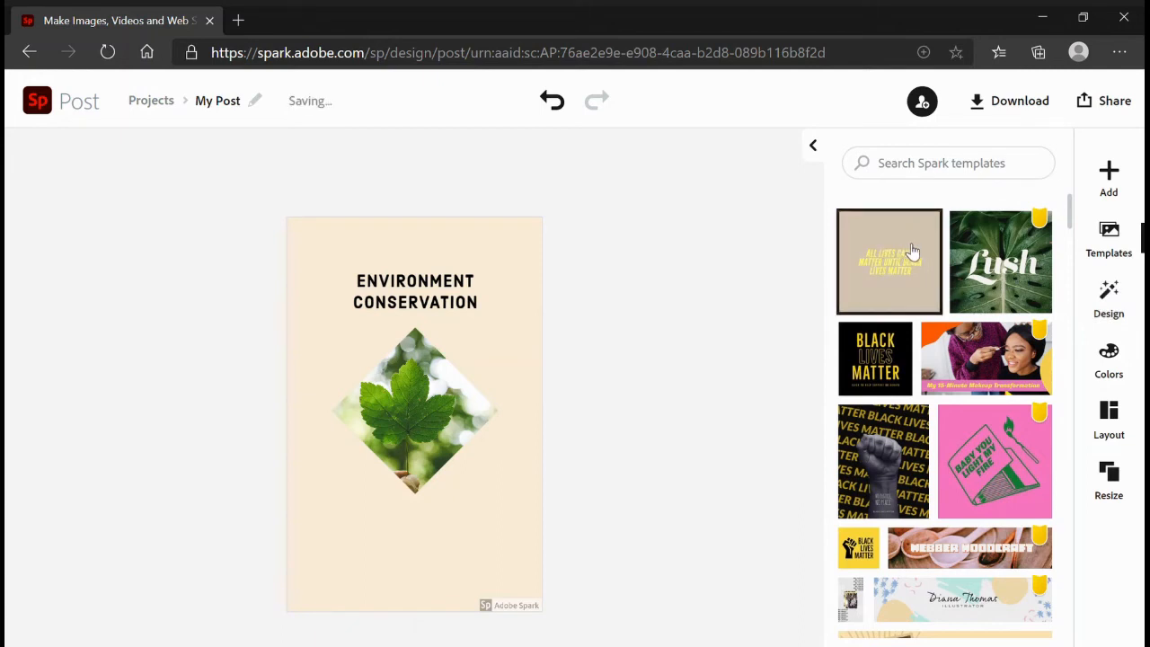
Step: Start adding an icon and search the icon library for "sun"
left_click(1110, 177)
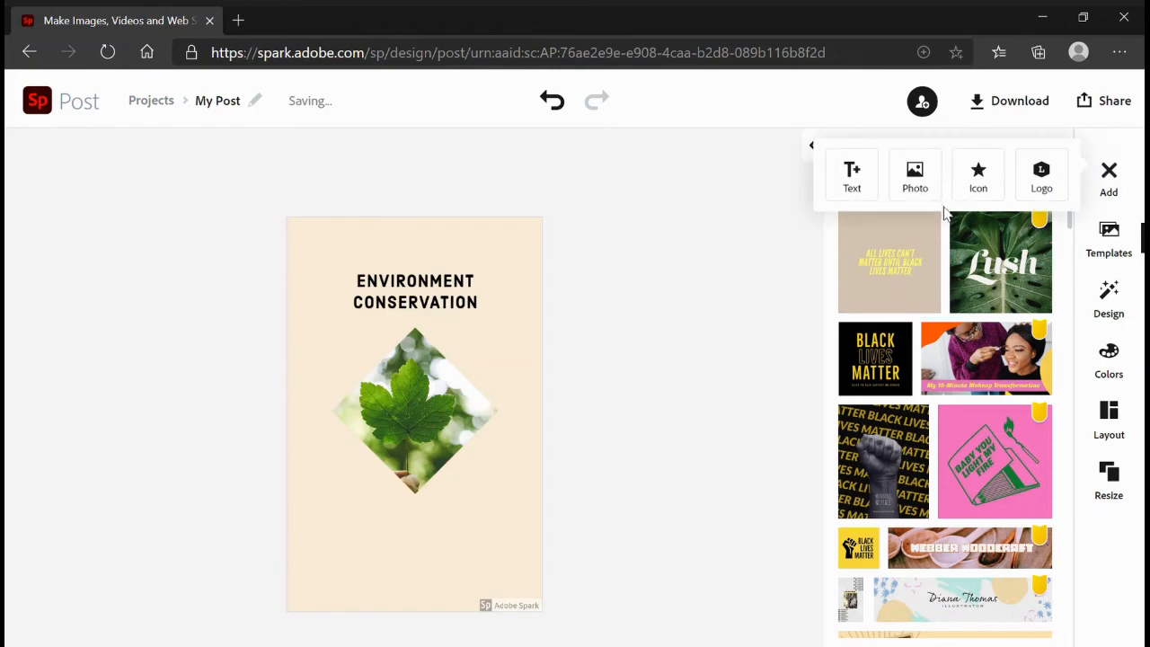
left_click(981, 184)
left_click(925, 238)
type("sun")
key("Return")
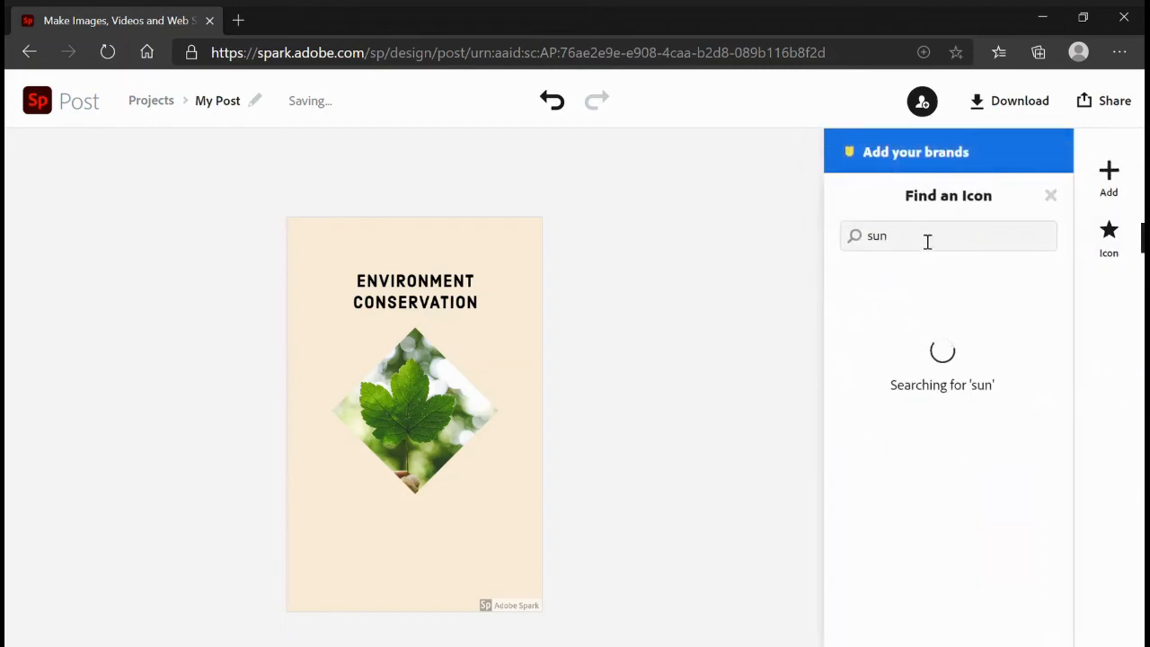
Step: Search the icon library for "ENVIRONMENT" and add the bold outlined icon of a hand holding a leaf
type("ENVIRONMENT")
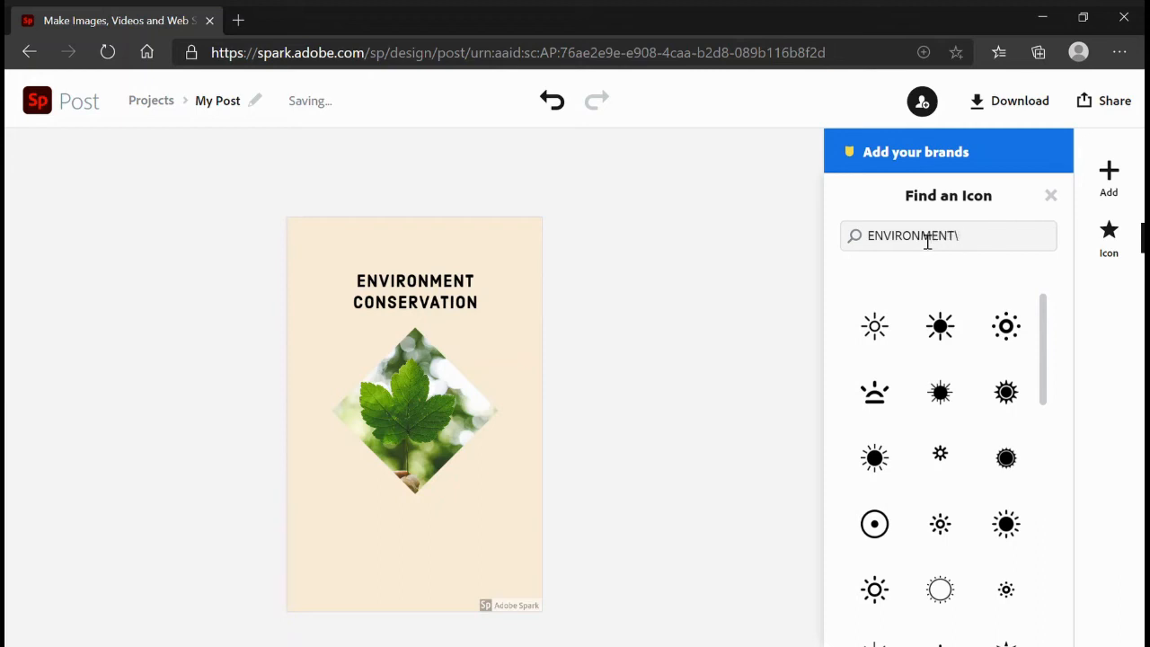
key("BackSpace")
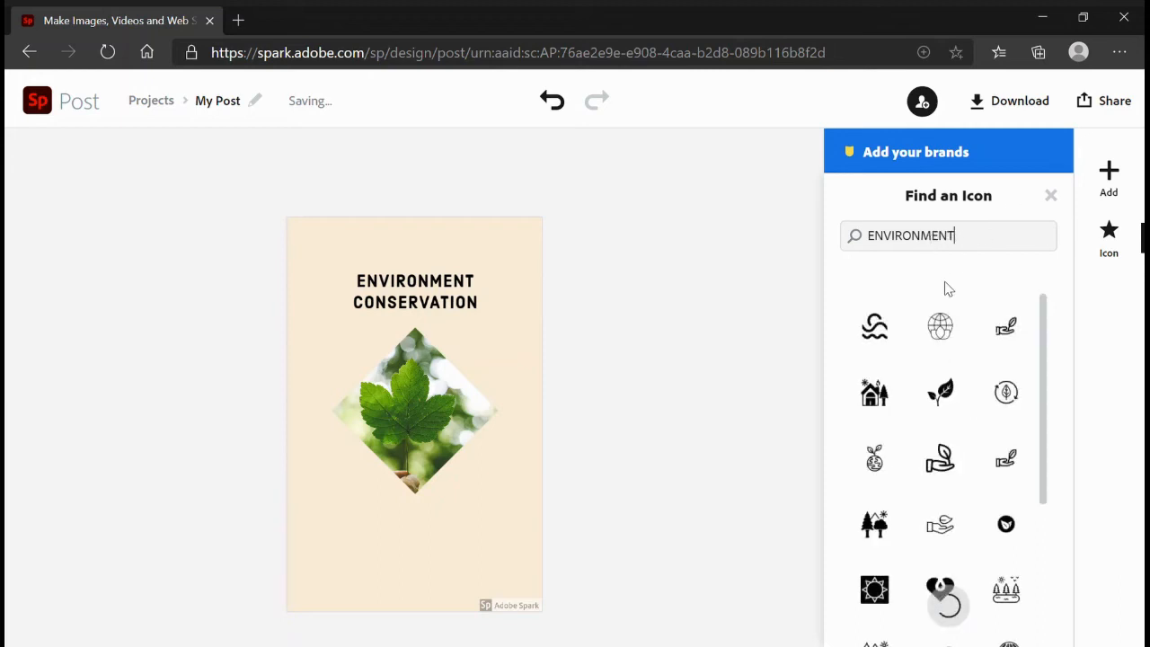
scroll(934, 422, "down", 2)
scroll(934, 395, "up", 1)
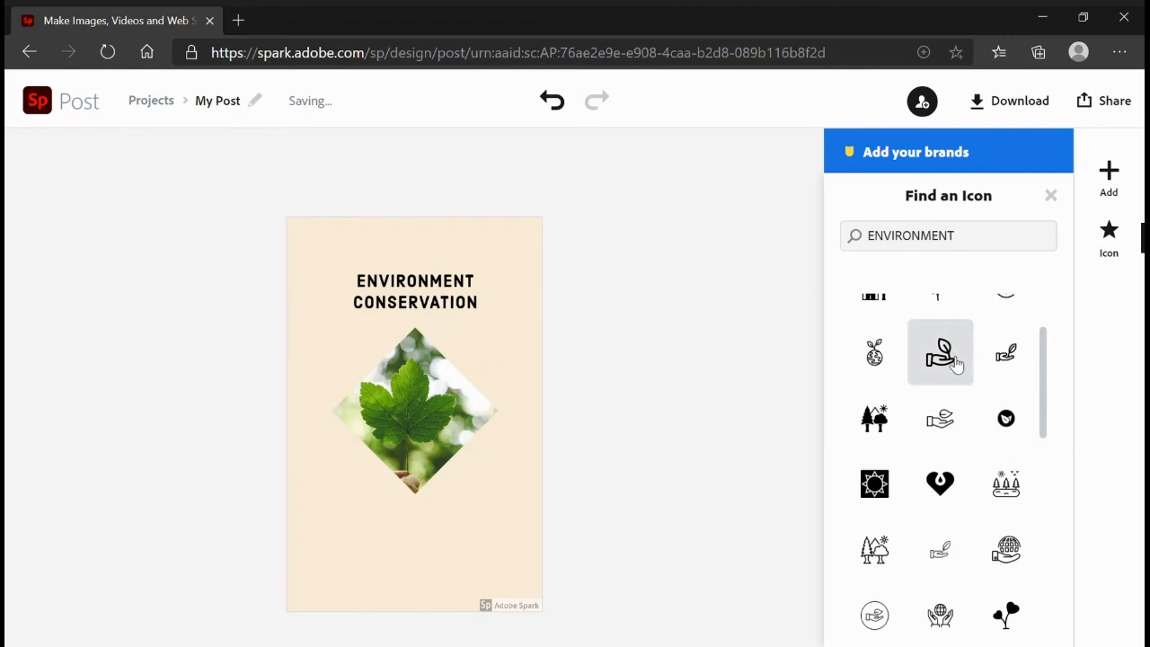
left_click(943, 353)
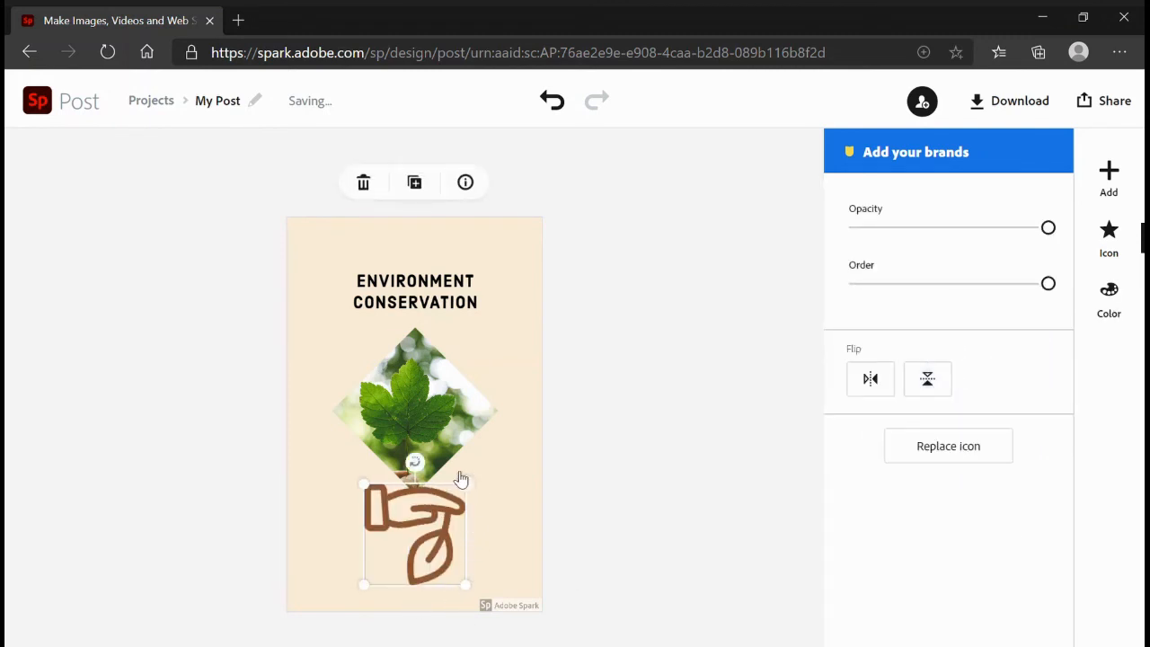
Step: Rotate the hand-and-leaf icon upright, shrink it, and place it in the poster's lower left below the diamond photo
left_click_drag(412, 463, 419, 611)
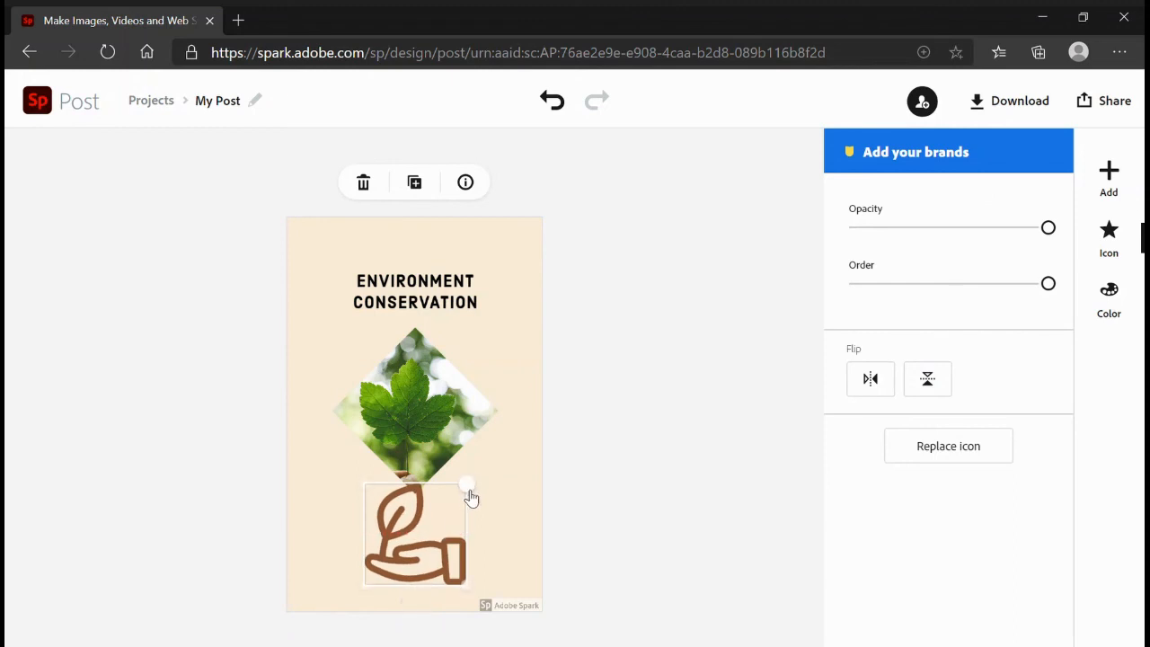
left_click_drag(470, 495, 439, 531)
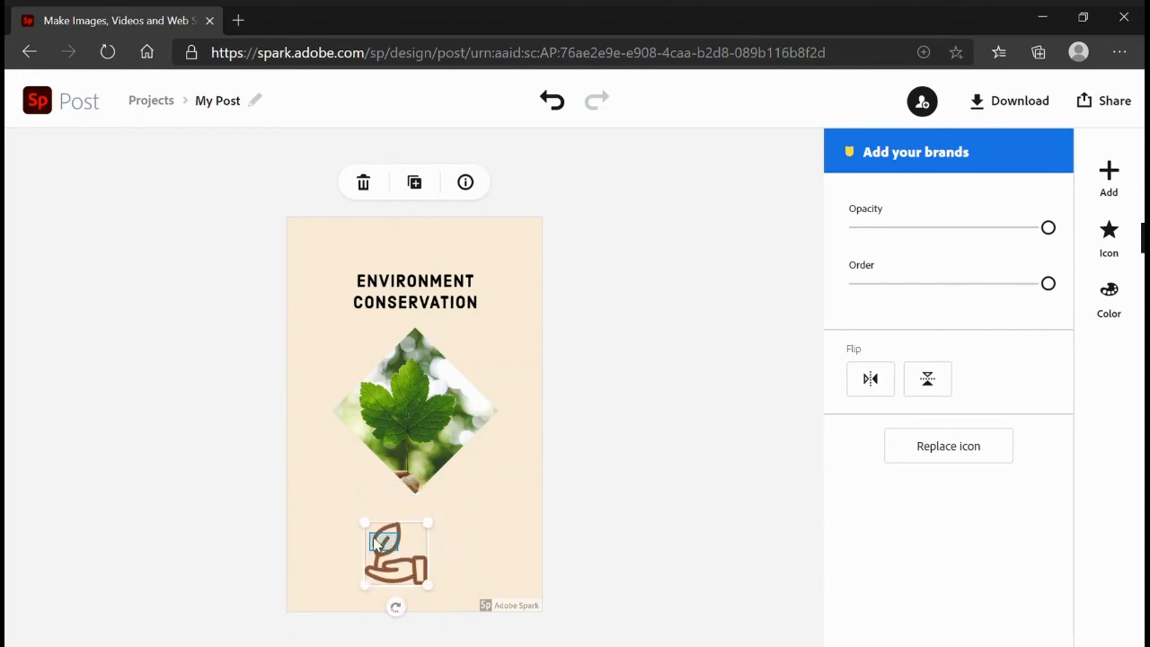
left_click(477, 560)
left_click_drag(417, 566, 372, 541)
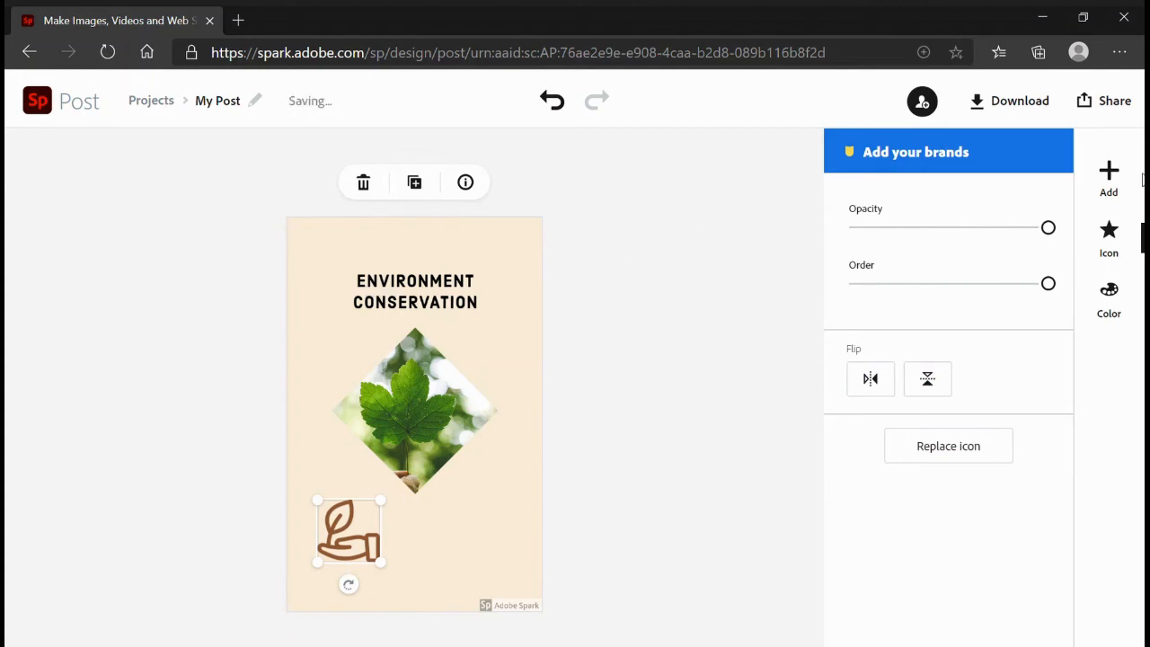
Step: Add the text “Earth provides enough to satisfy every man's needs, but not every man's greed.” — Mahatma Gandhi to the right of the icon
left_click(1108, 176)
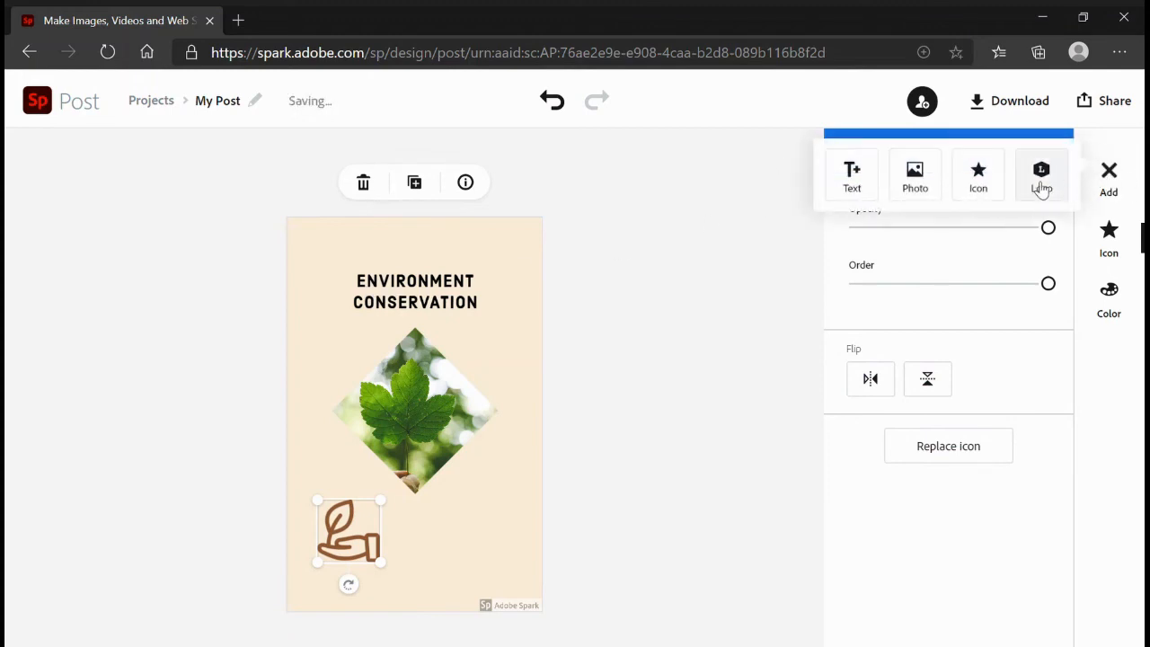
left_click(870, 200)
left_click(962, 254)
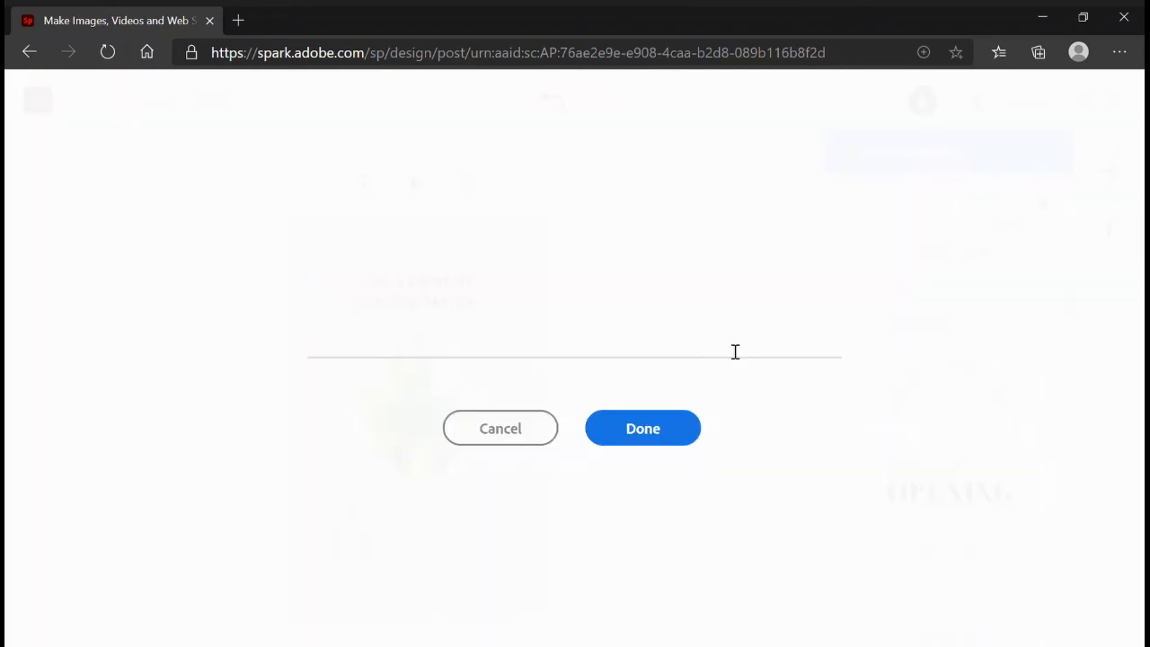
type("\"Earth provides enough to satisfy every man's needs, but not every man's greed.\" — Mahatma Gandhi")
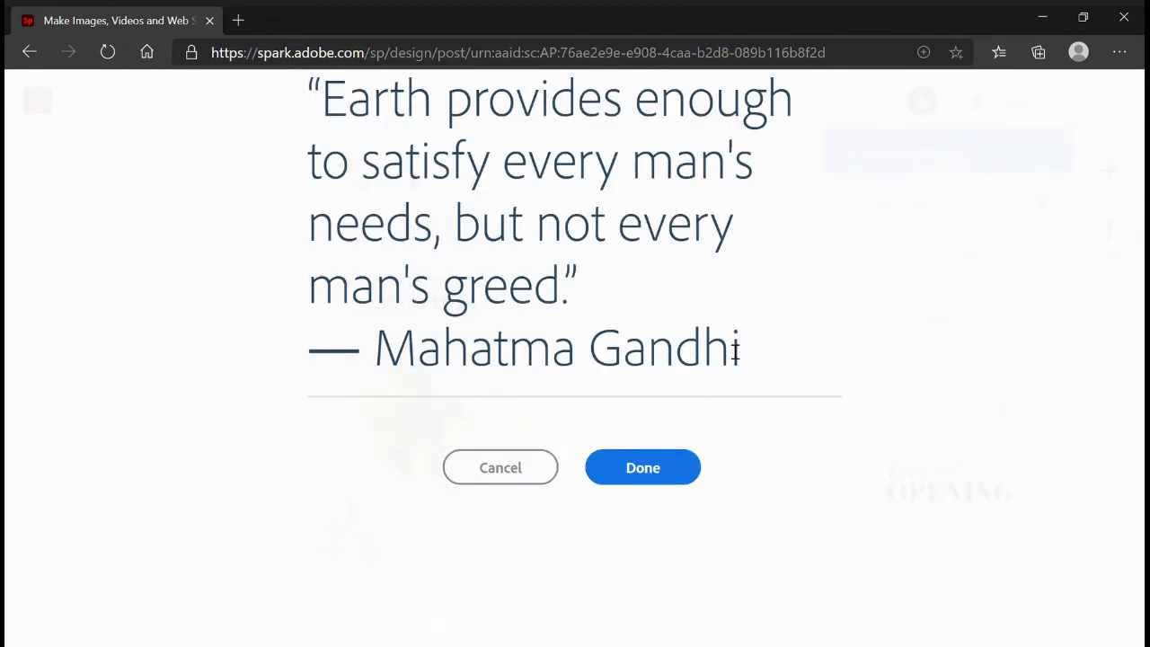
left_click(677, 474)
left_click_drag(433, 534, 512, 532)
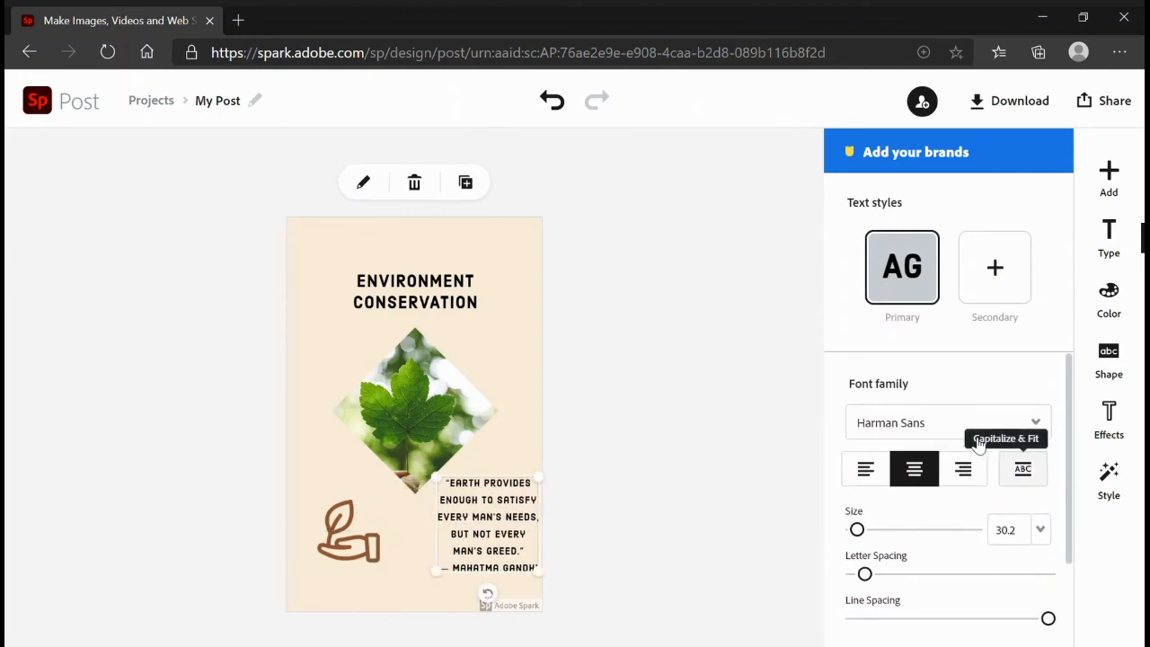
left_click(629, 545)
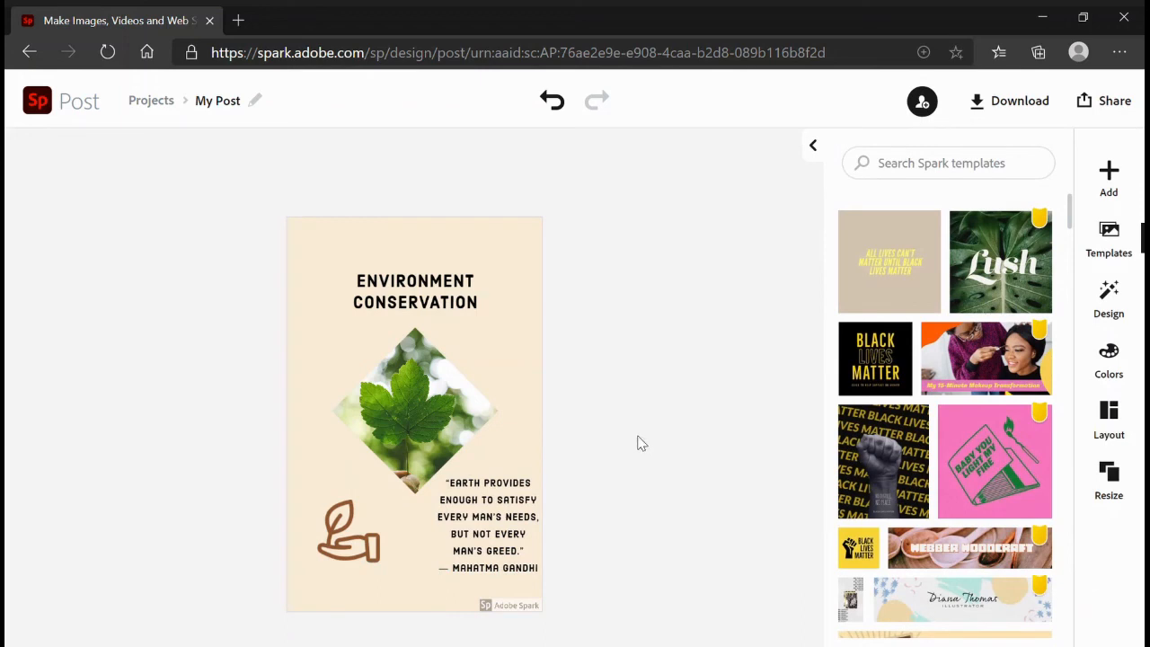
Step: Download the poster as a PNG with a solid color background
left_click(1008, 96)
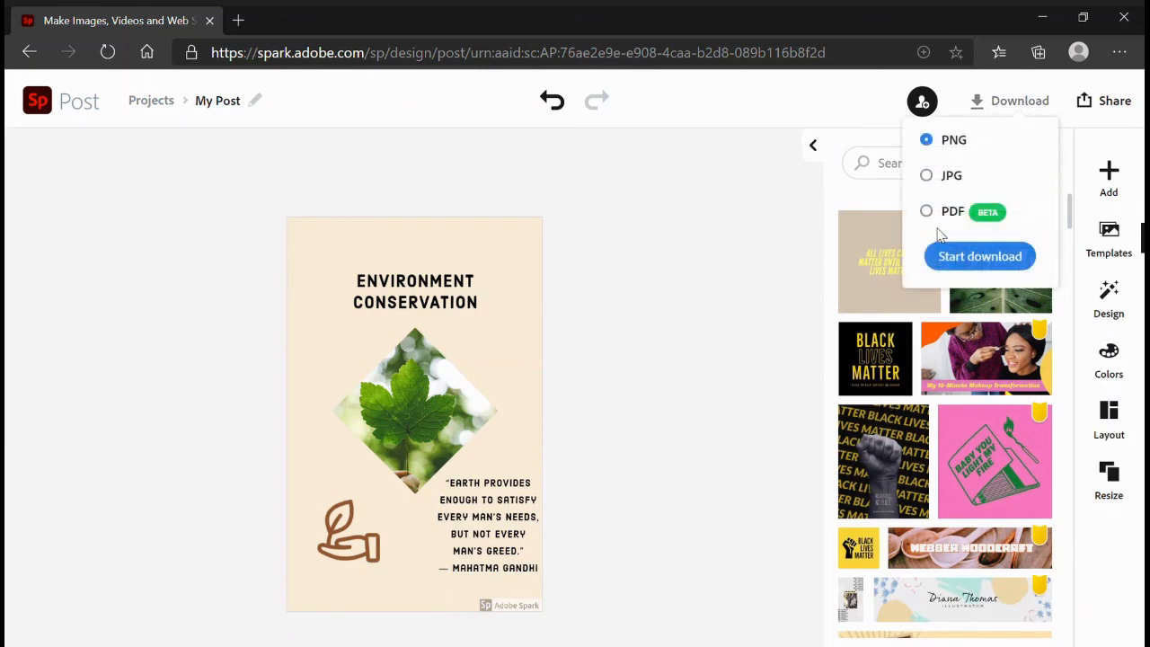
left_click(971, 260)
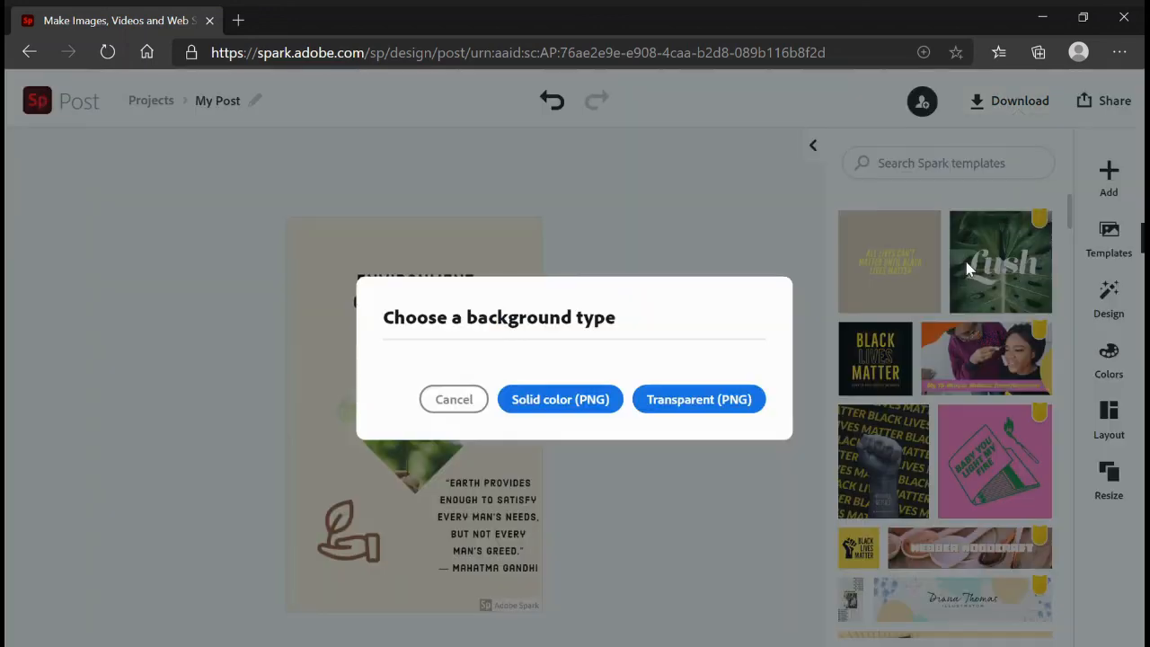
left_click(594, 412)
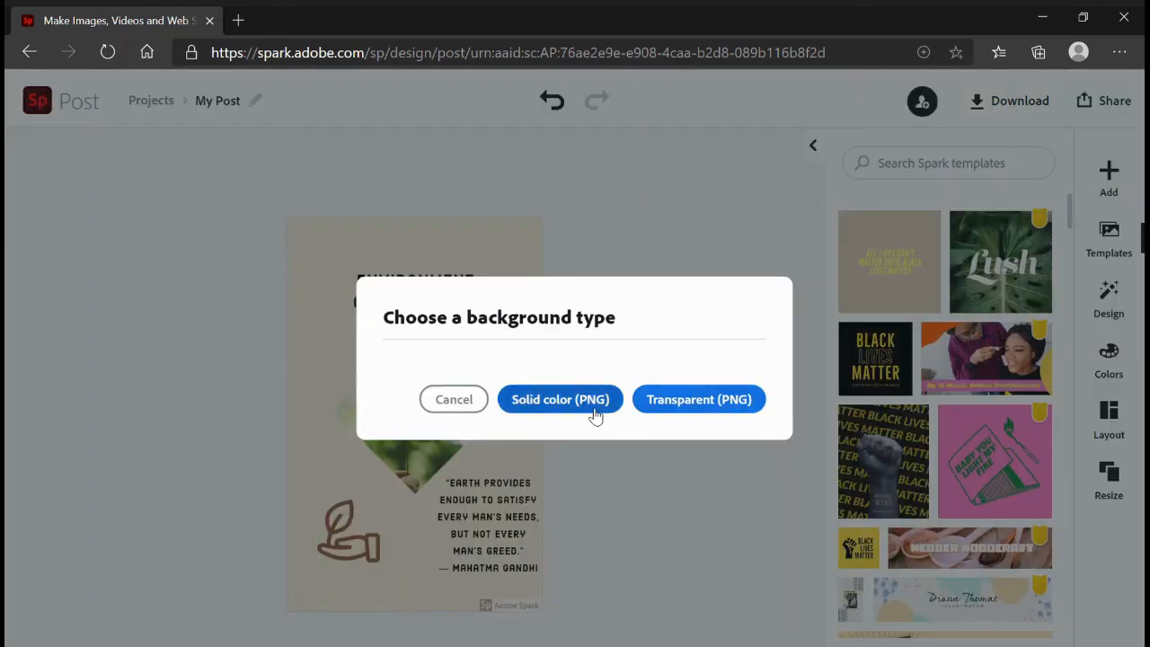